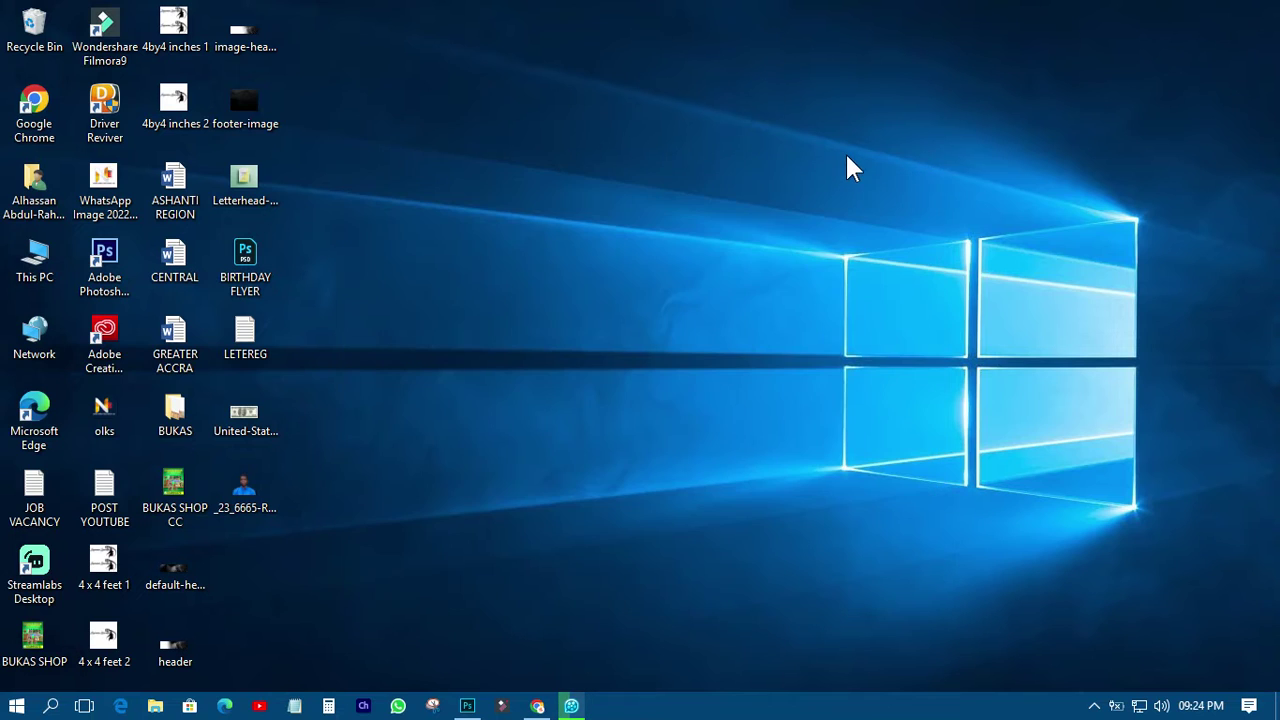
click(895, 210)
right_click(904, 202)
click(949, 256)
- Switch to Photoshop and create a new document from the Default Photoshop Size preset, 7 x 5 in at 300 ppi
click(466, 706)
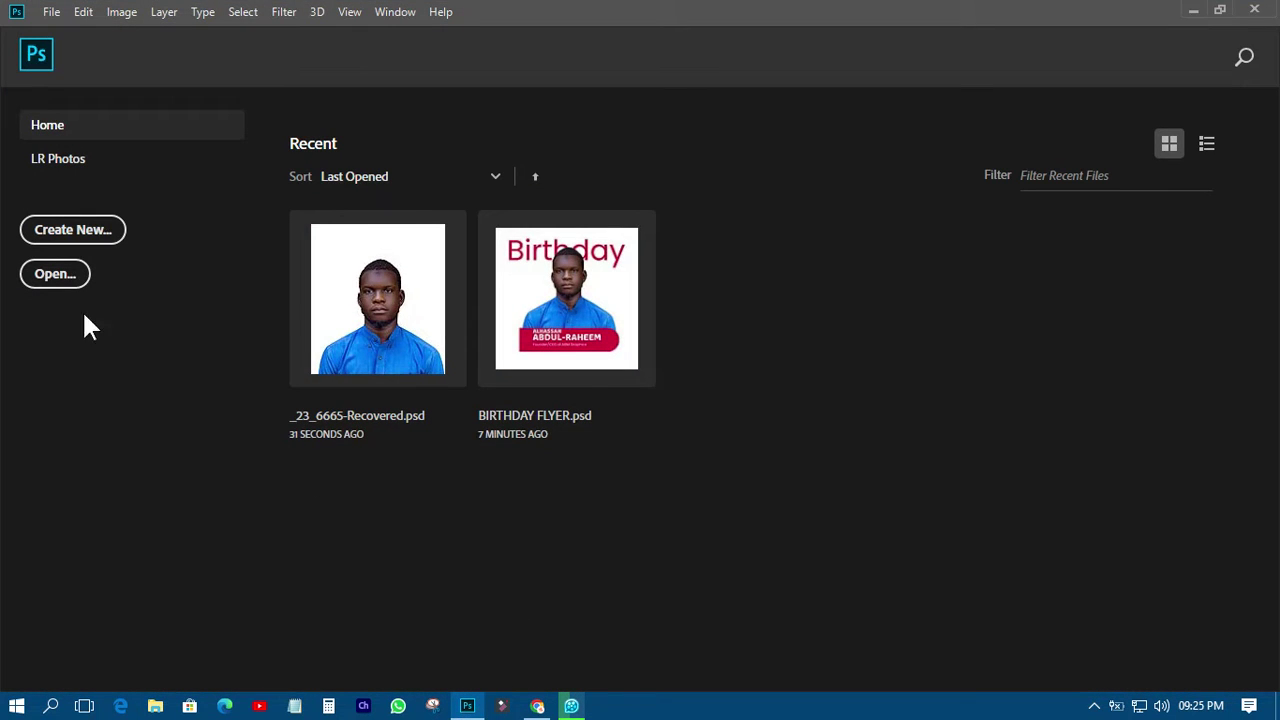
click(47, 278)
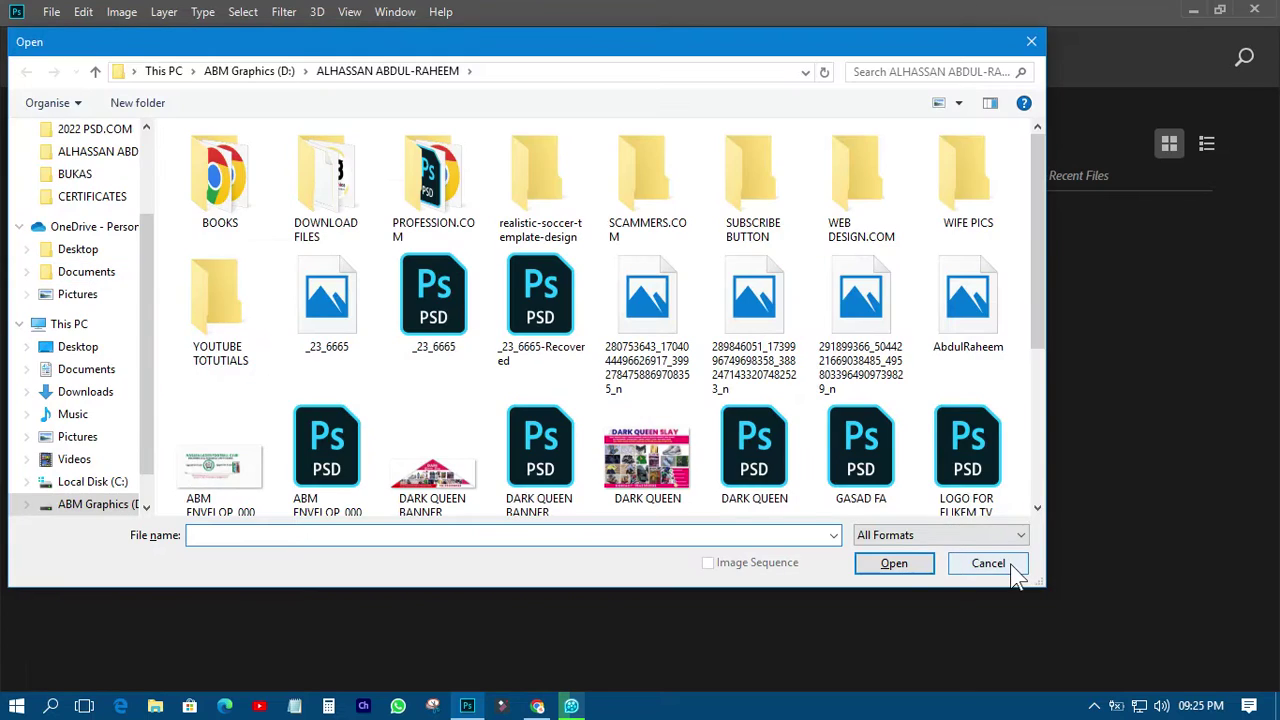
click(1008, 566)
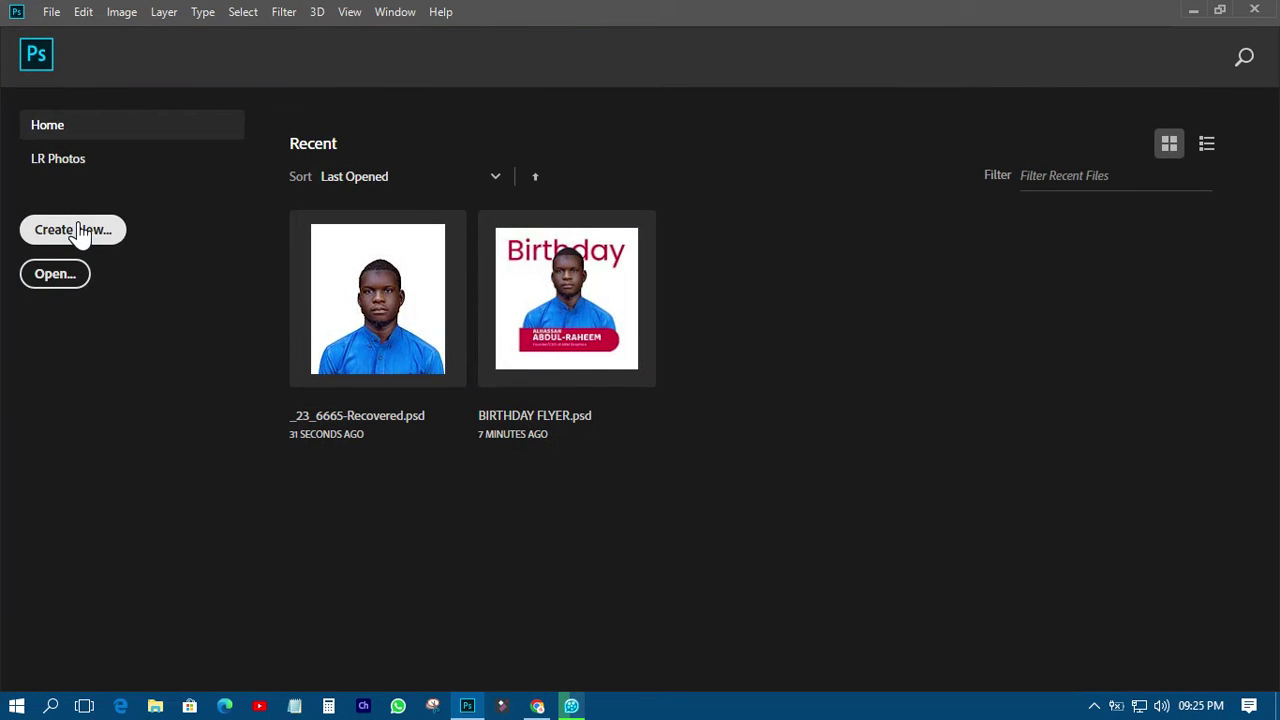
click(78, 231)
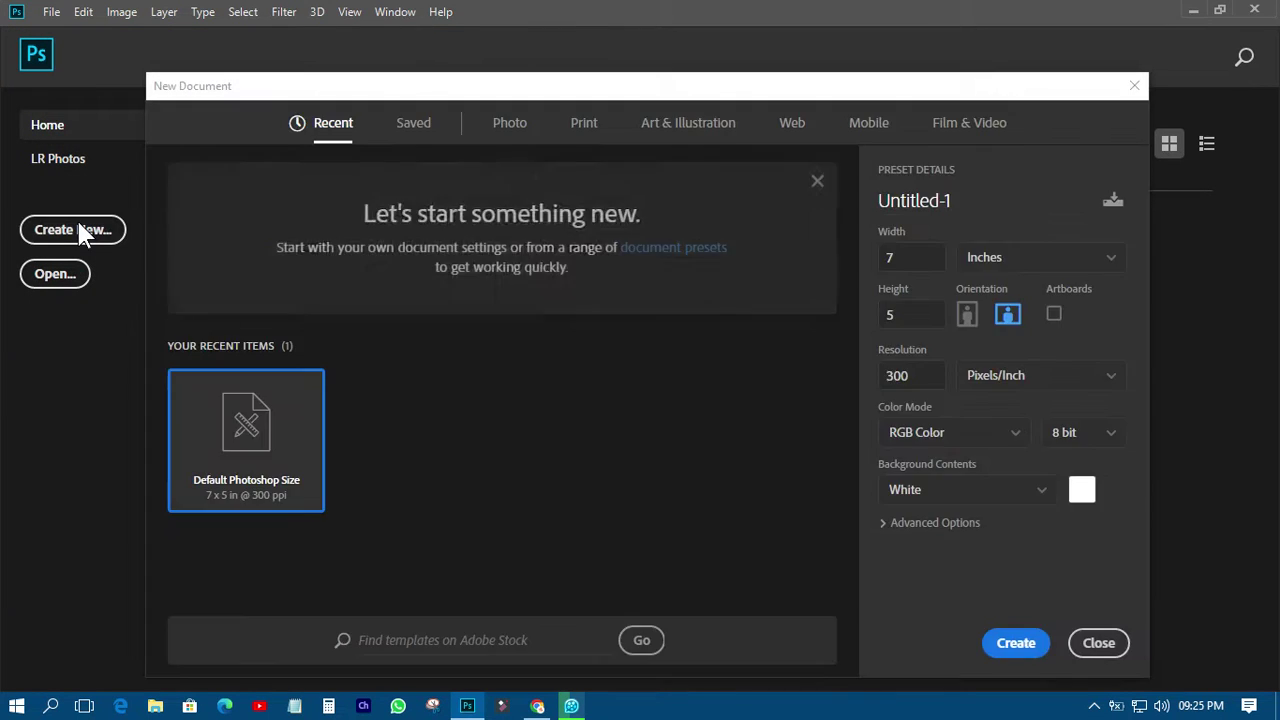
double_click(245, 467)
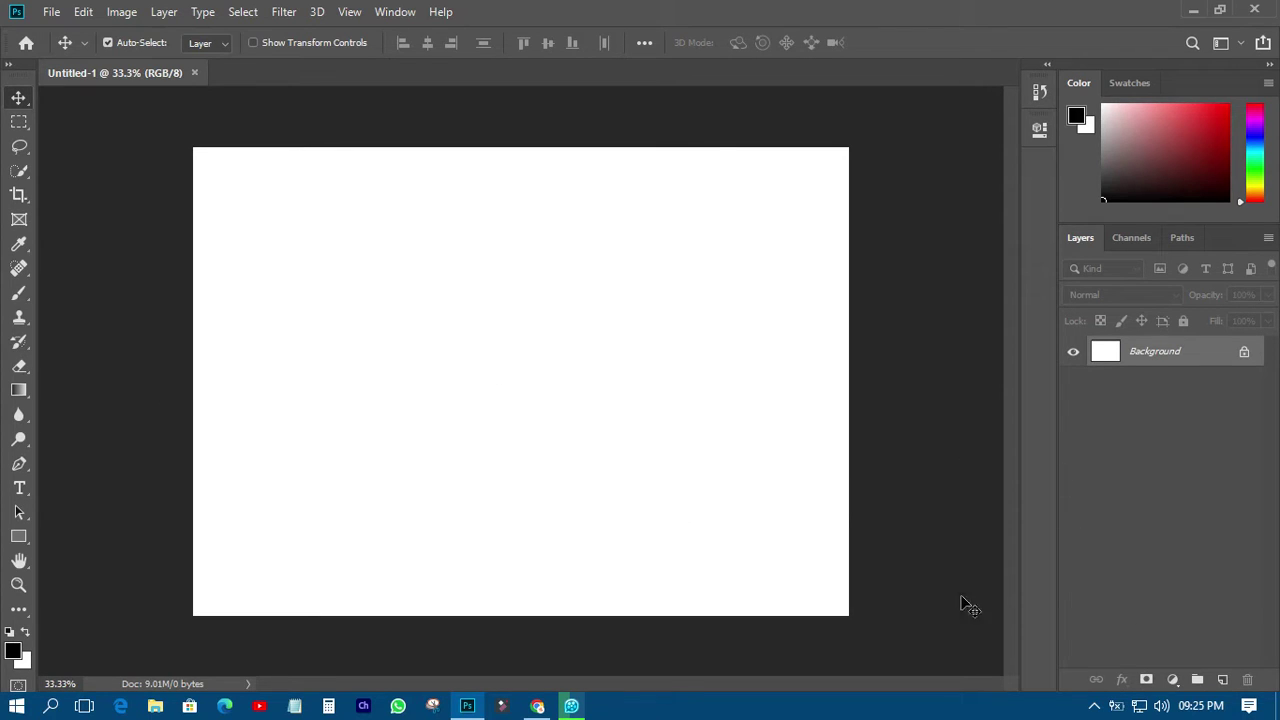
- Add a new empty layer above the Background and give it a Pattern Overlay with the purple pattern
click(1224, 684)
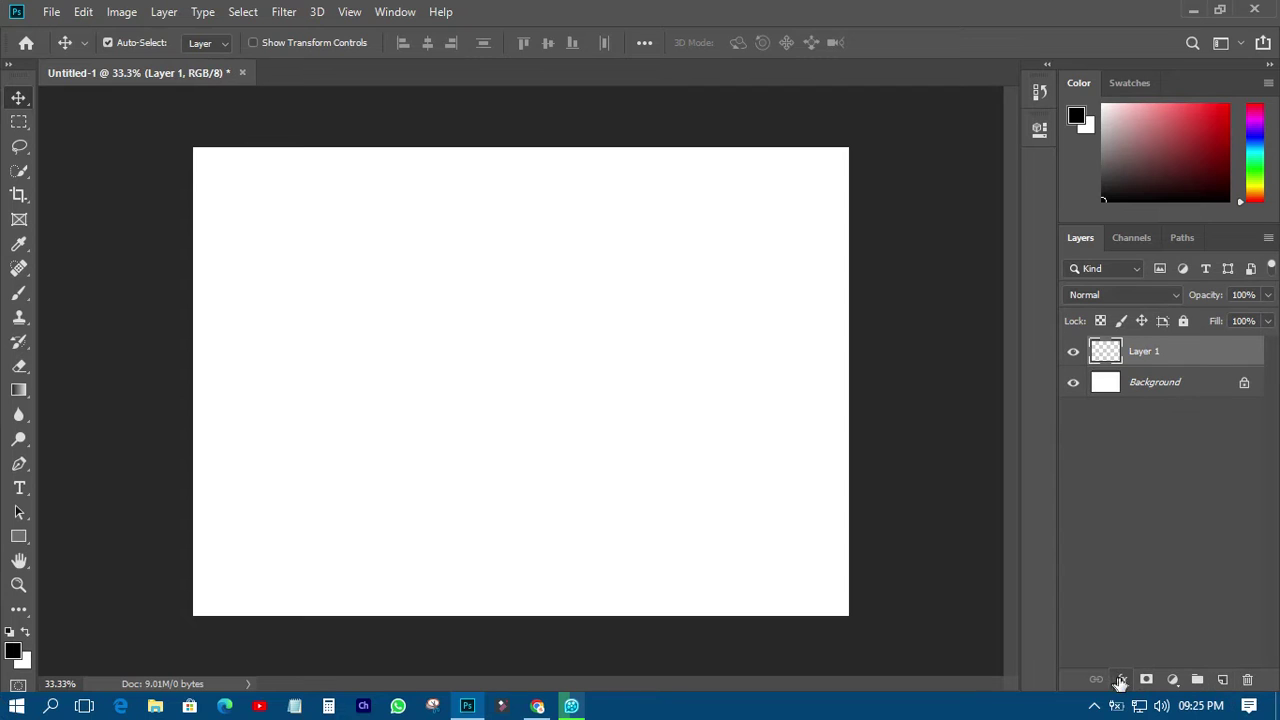
click(1122, 680)
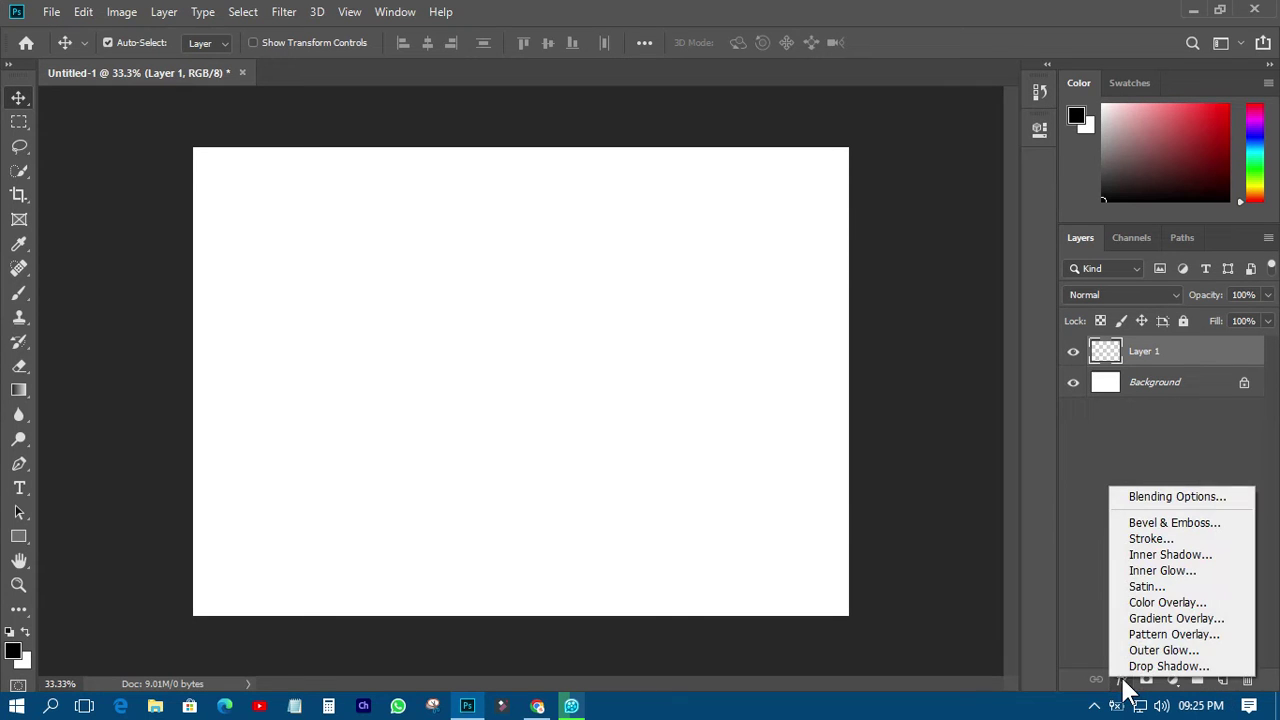
click(1164, 632)
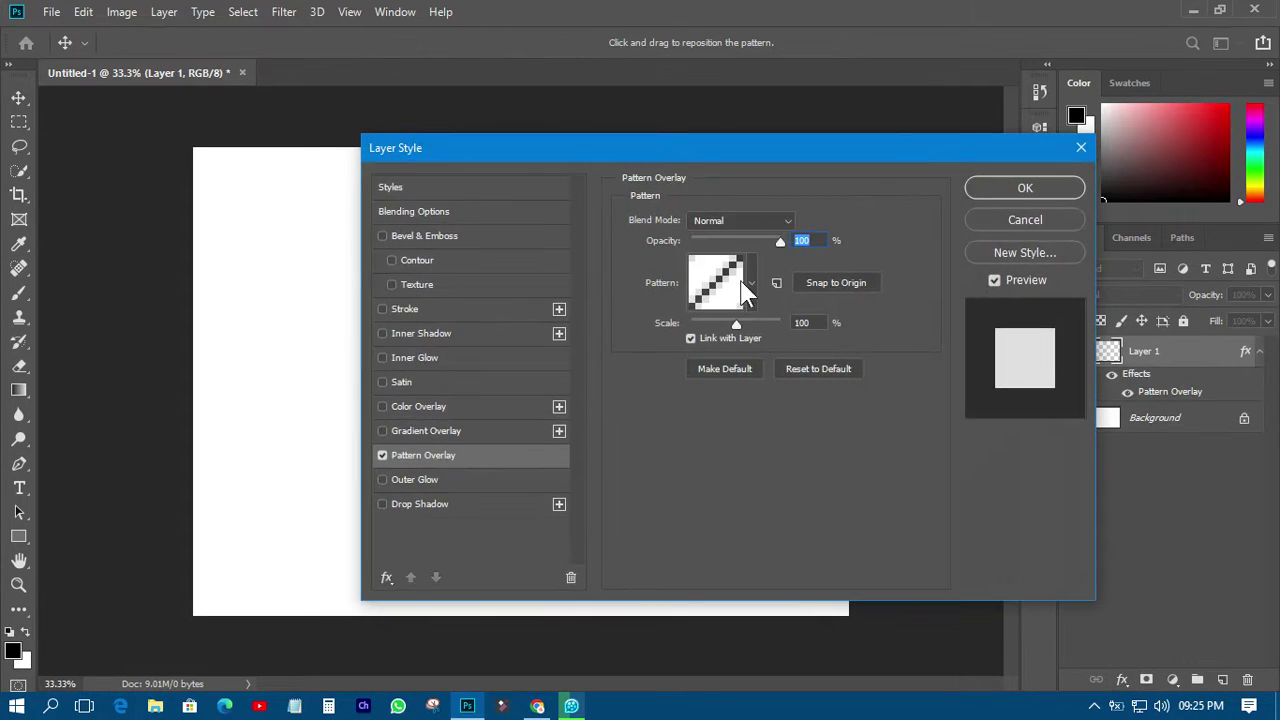
click(746, 283)
click(628, 398)
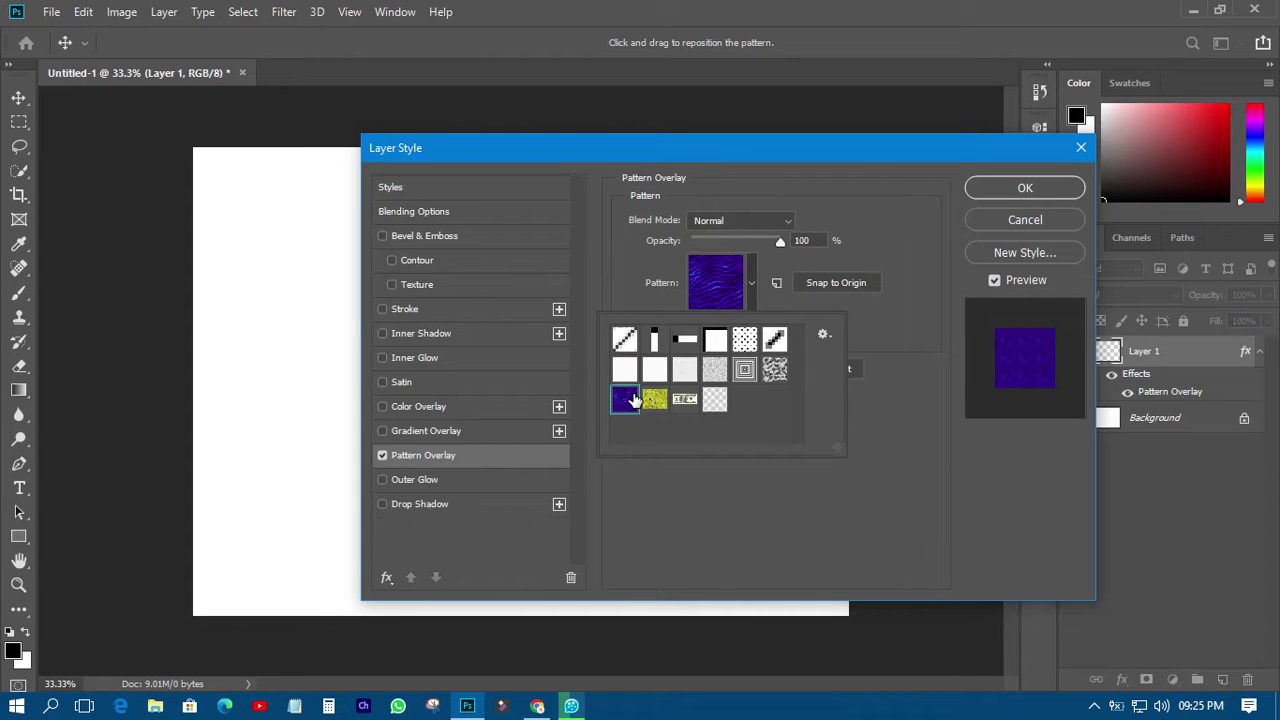
click(1014, 190)
click(1014, 190)
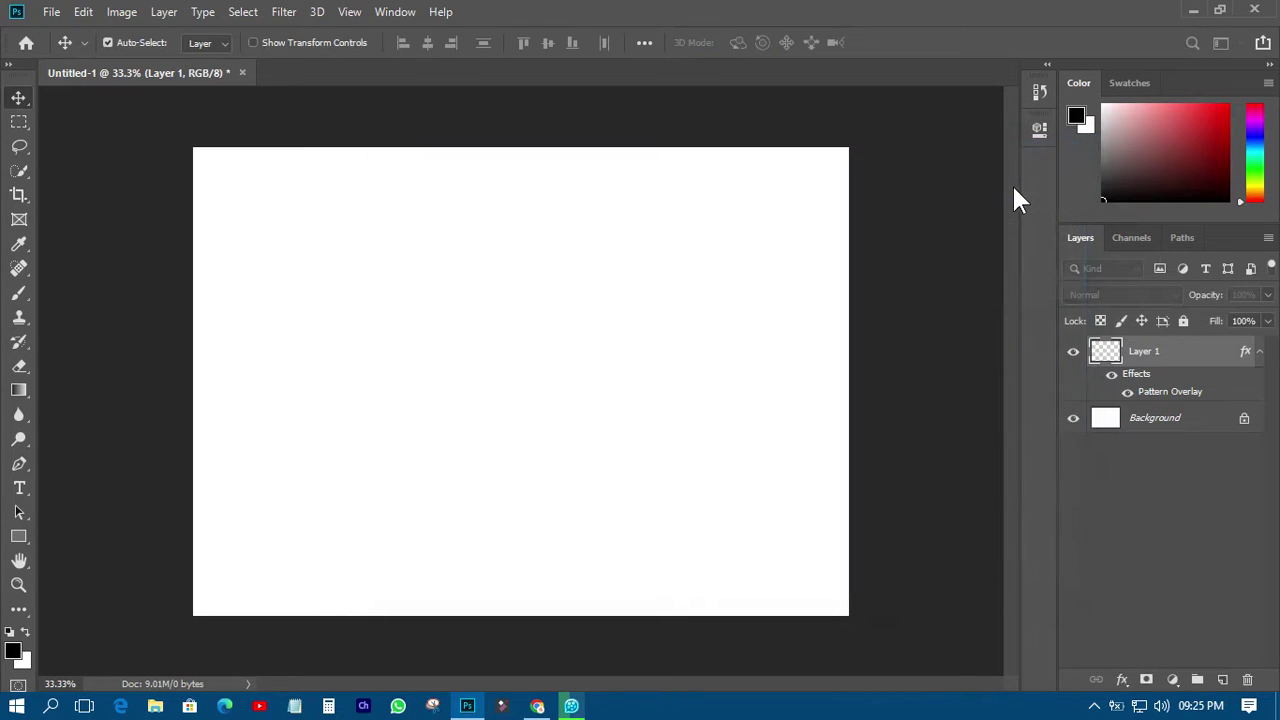
- Convert the locked Background into a regular layer with the default settings
double_click(1130, 420)
click(791, 200)
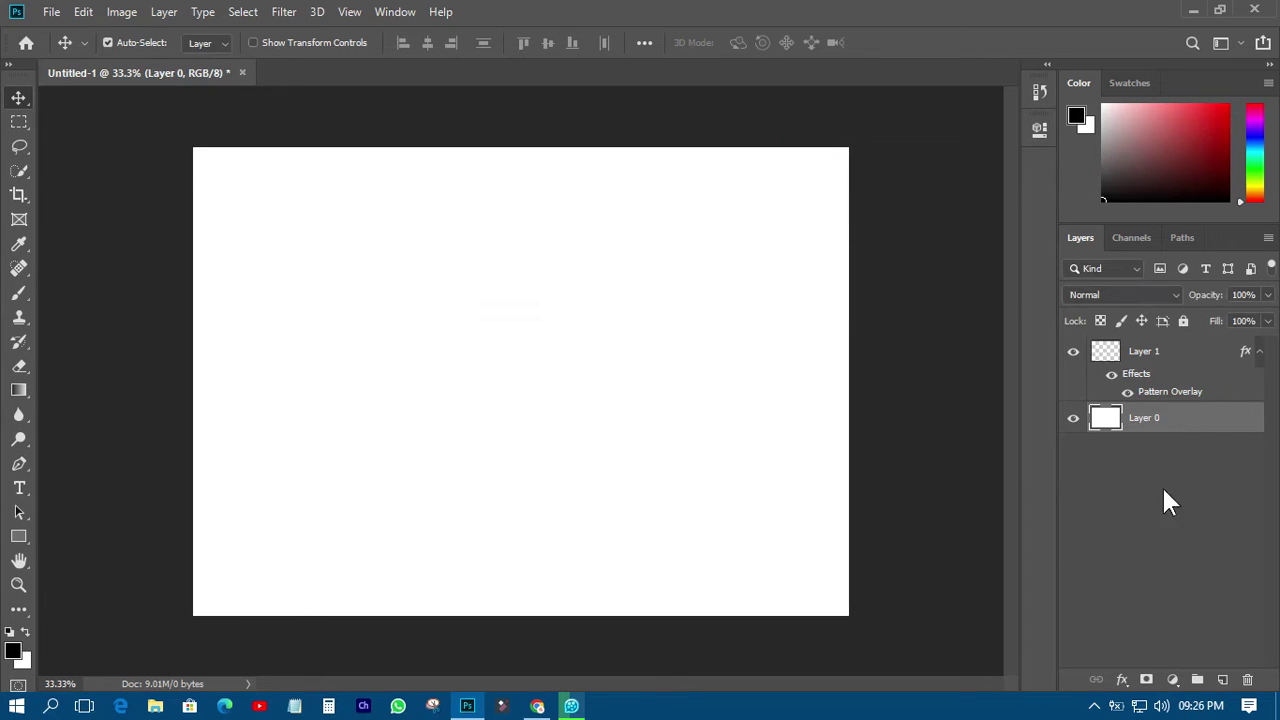
- Try out several preset patterns as a Pattern Overlay on the white bottom layer, including dots, yellow texture and stripes
click(1122, 679)
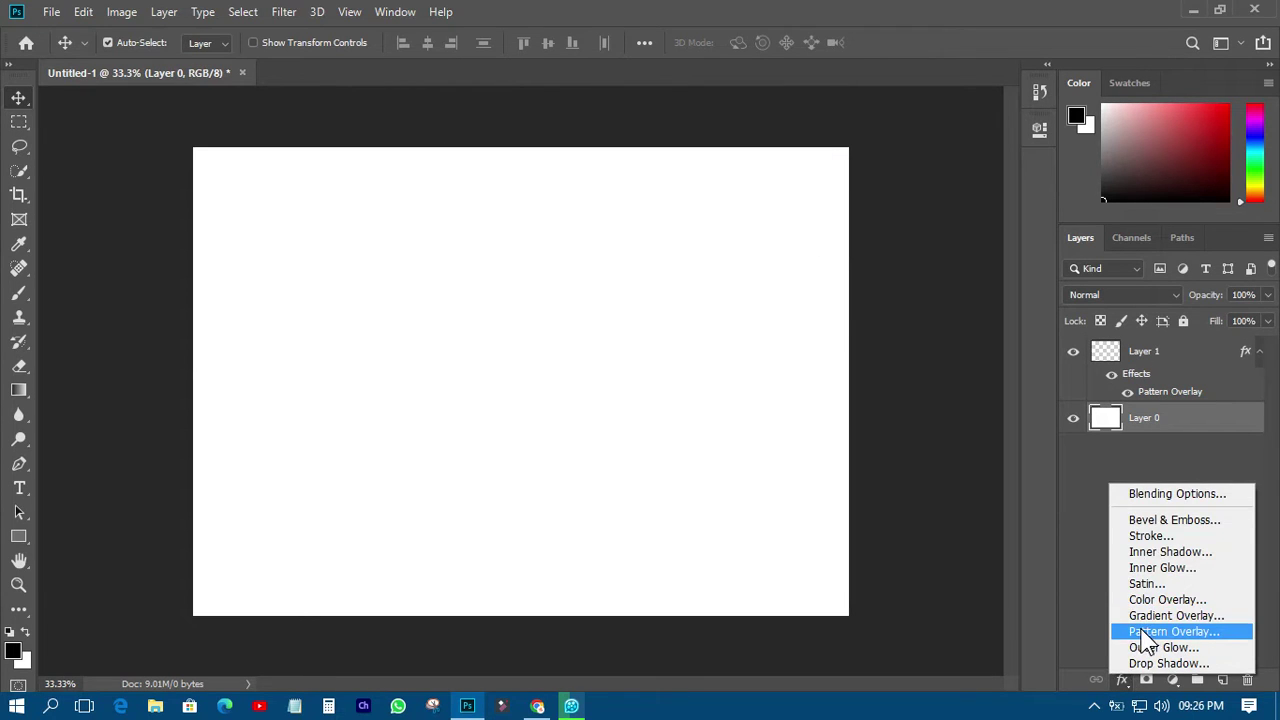
click(1143, 632)
drag(547, 146, 968, 190)
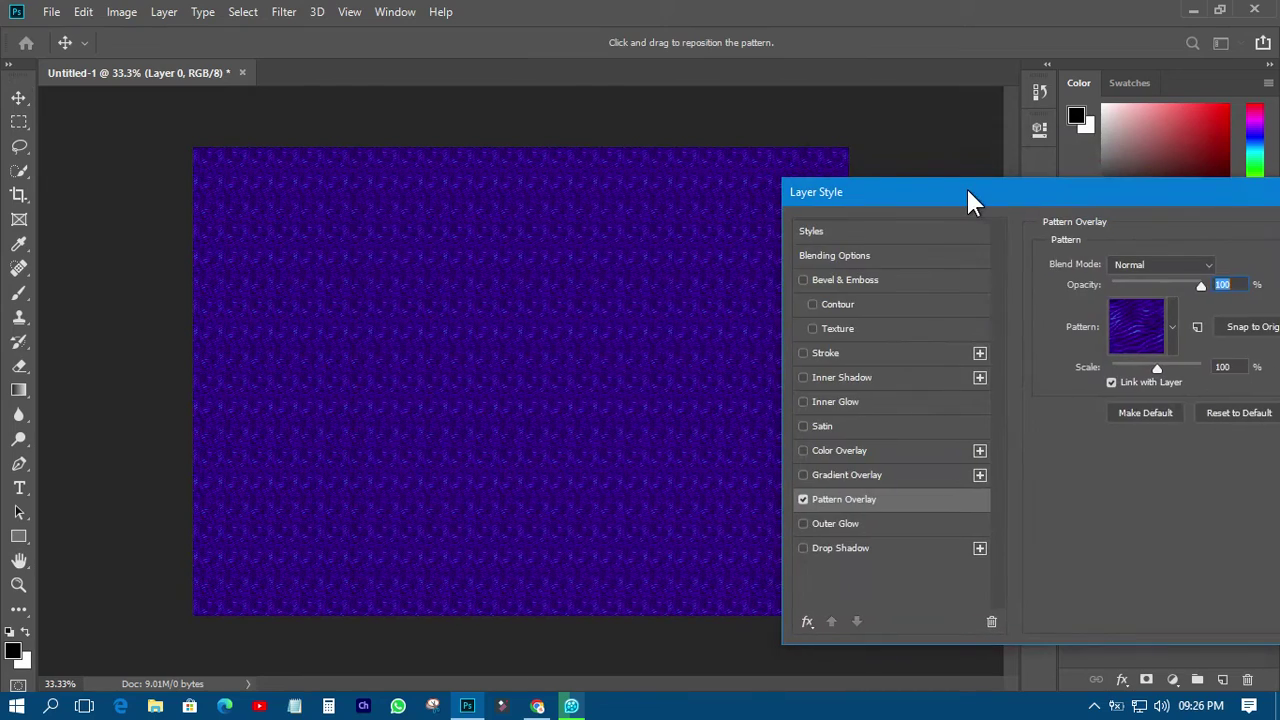
click(1174, 327)
click(1136, 412)
click(1166, 414)
click(1197, 414)
click(1196, 384)
click(1166, 384)
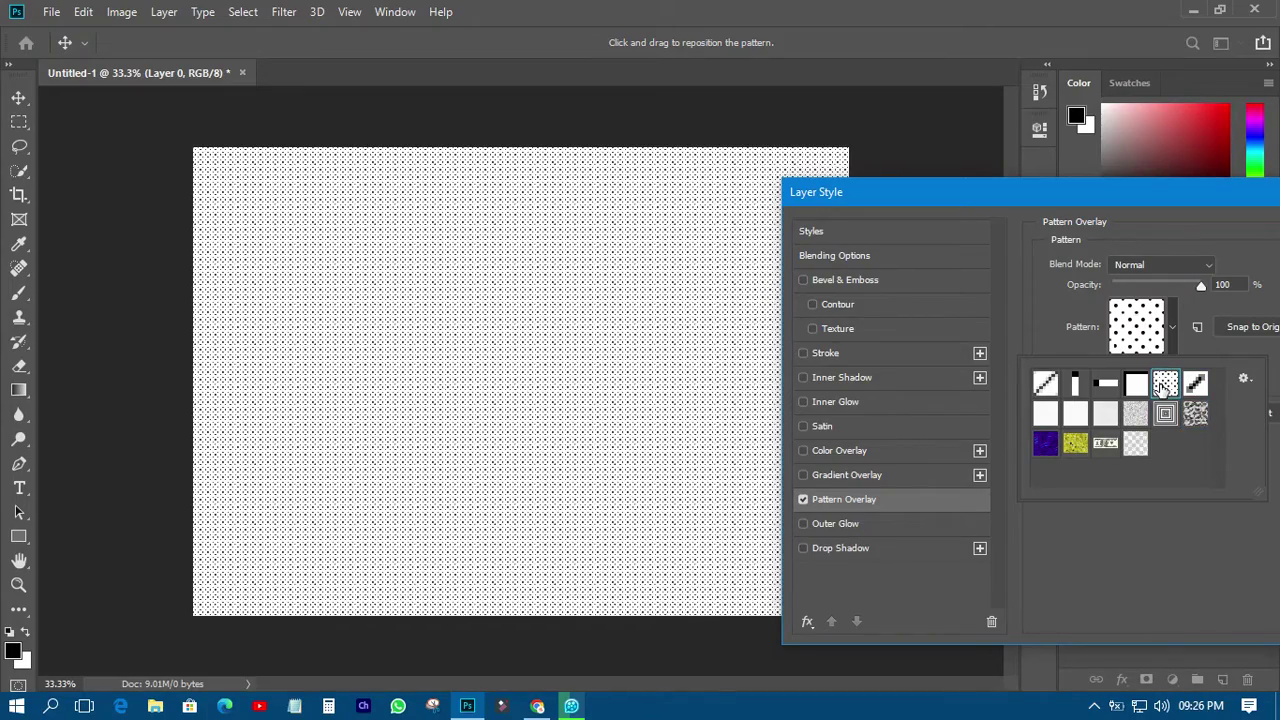
click(1045, 443)
click(1075, 443)
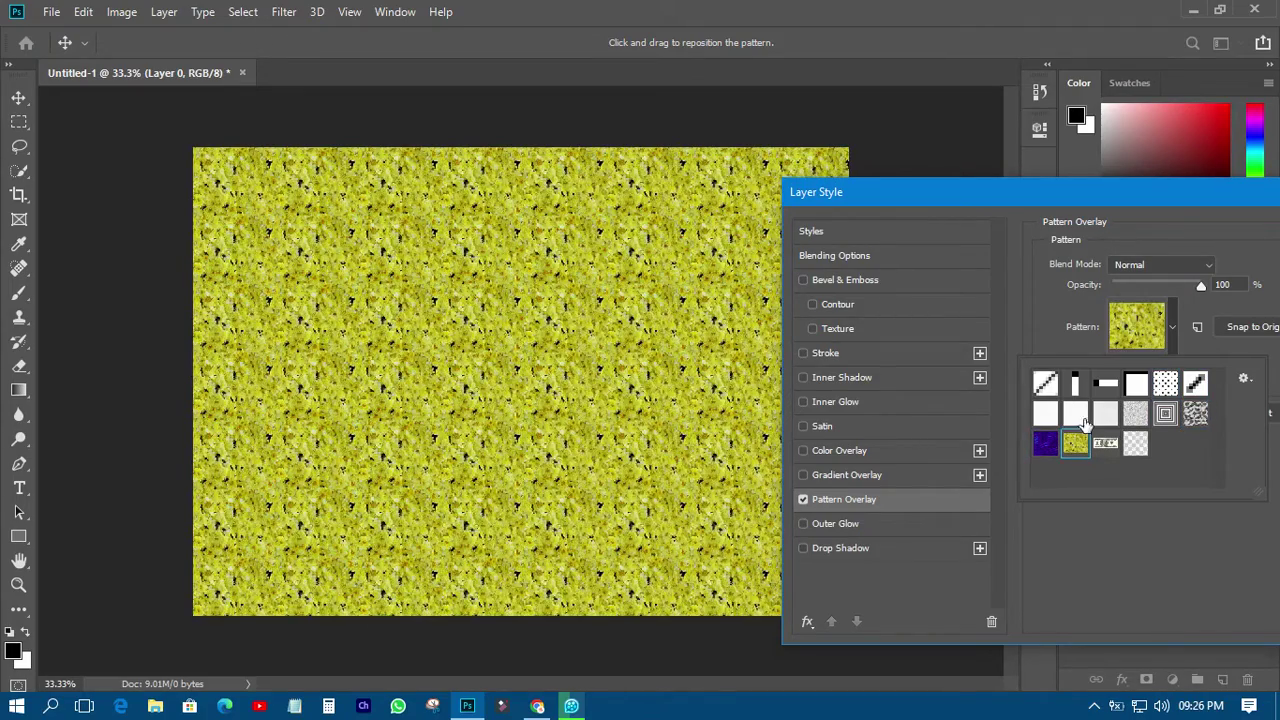
click(1075, 413)
click(1045, 384)
click(1075, 384)
click(1105, 384)
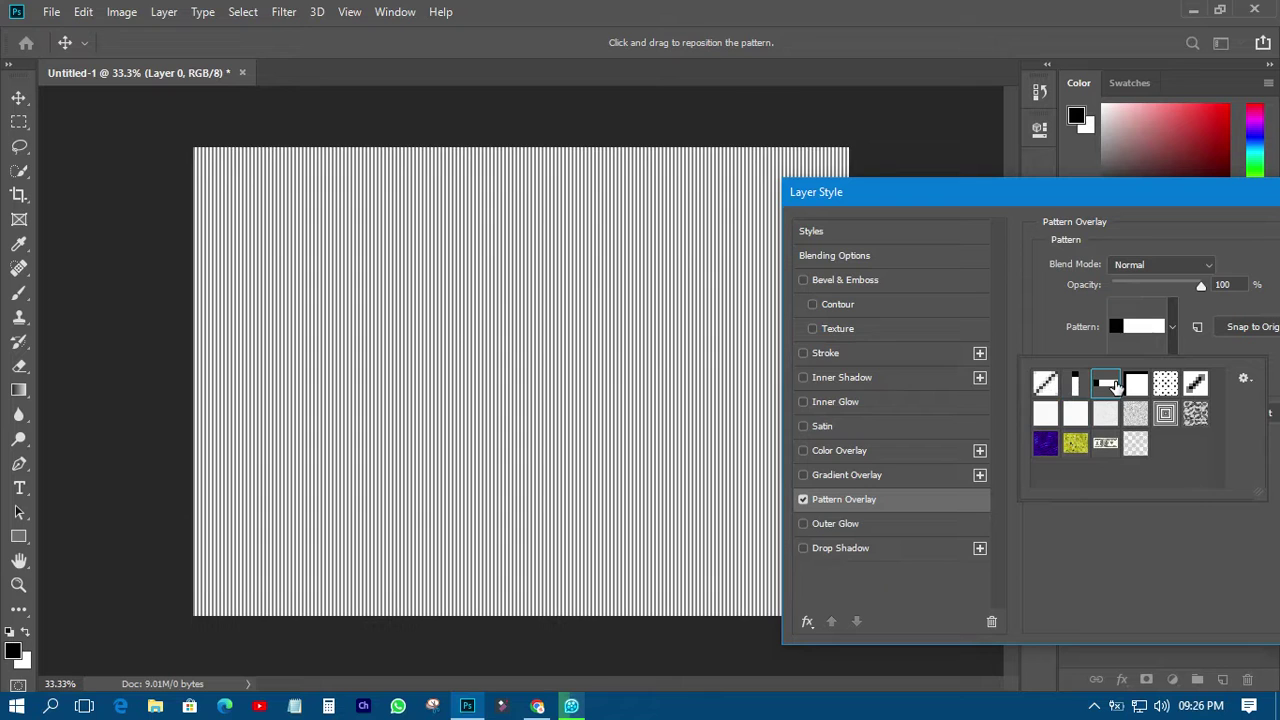
- Look over the loadable pattern libraries without loading one, and cancel the Pattern Overlay on the bottom layer
drag(1200, 207, 832, 214)
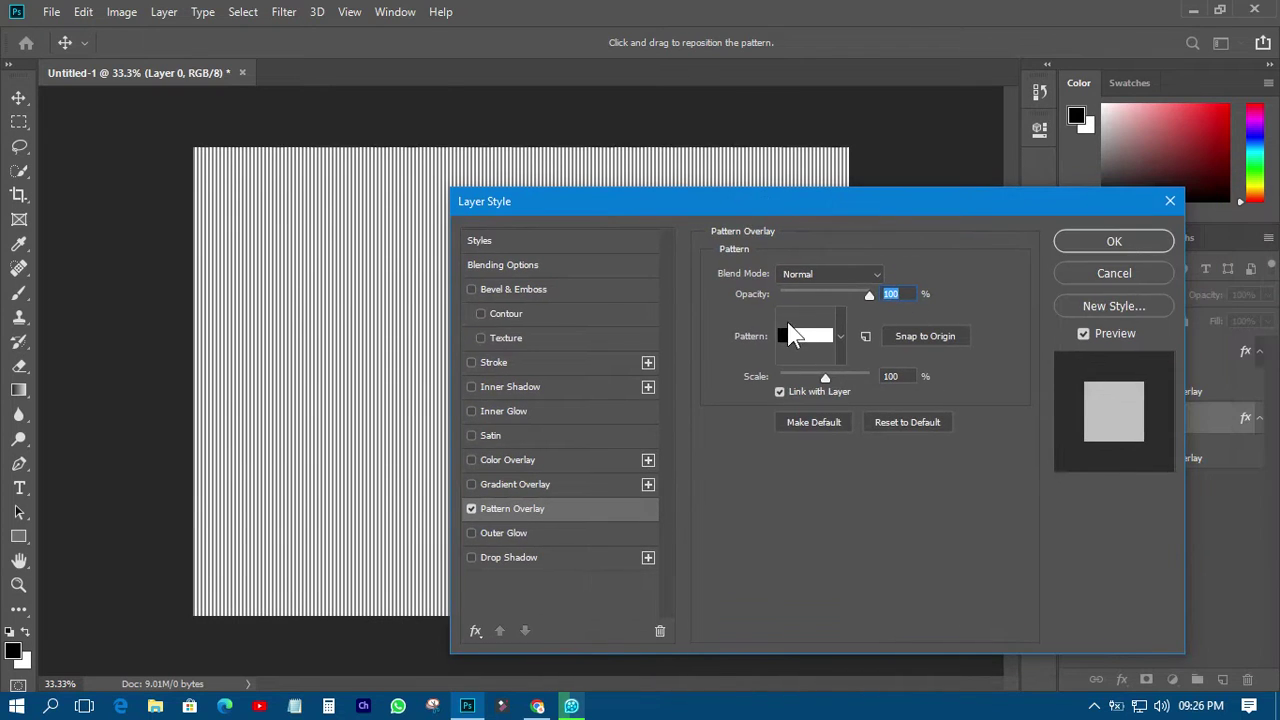
click(845, 332)
click(911, 388)
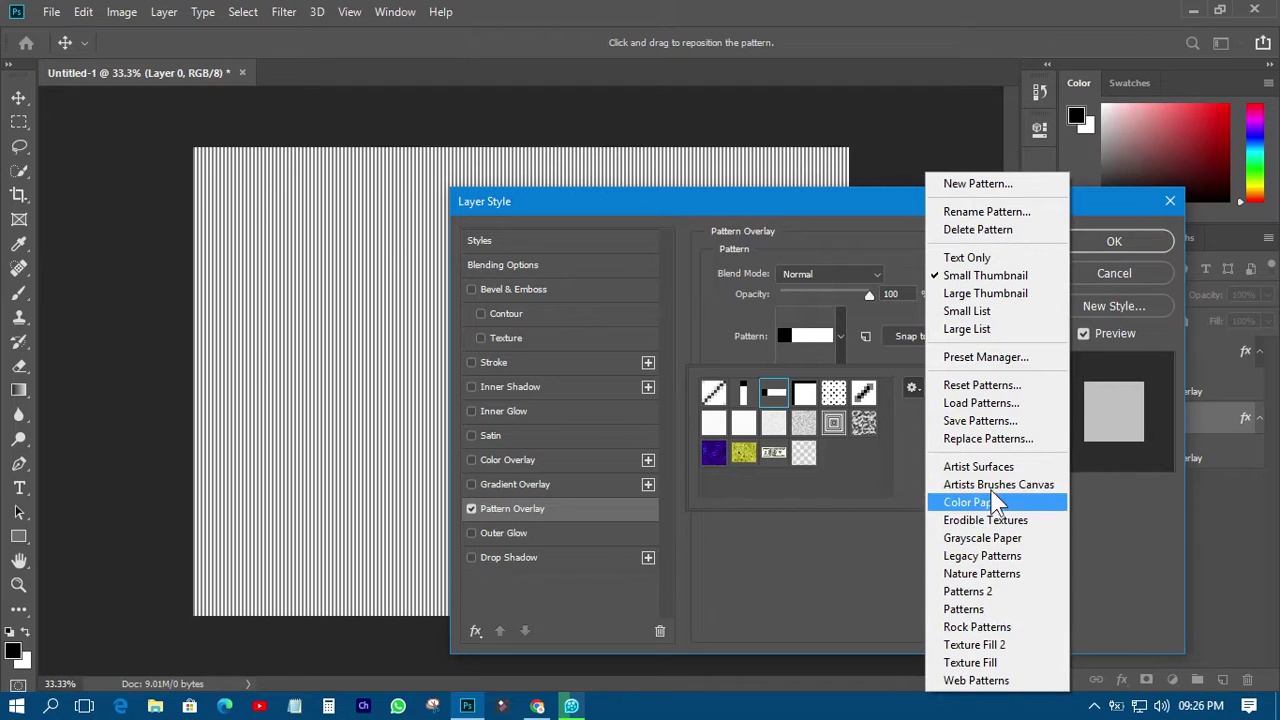
click(869, 482)
click(1113, 273)
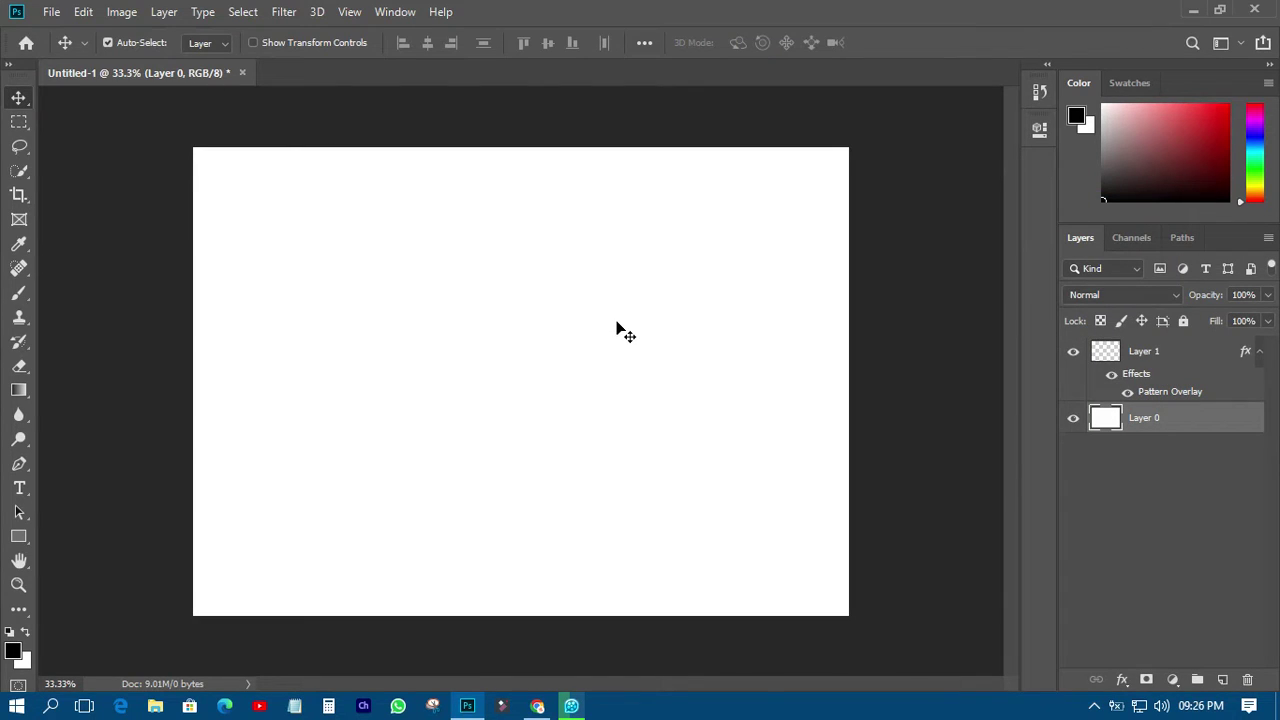
- Delete the empty upper layer together with its Pattern Overlay effect
click(1197, 365)
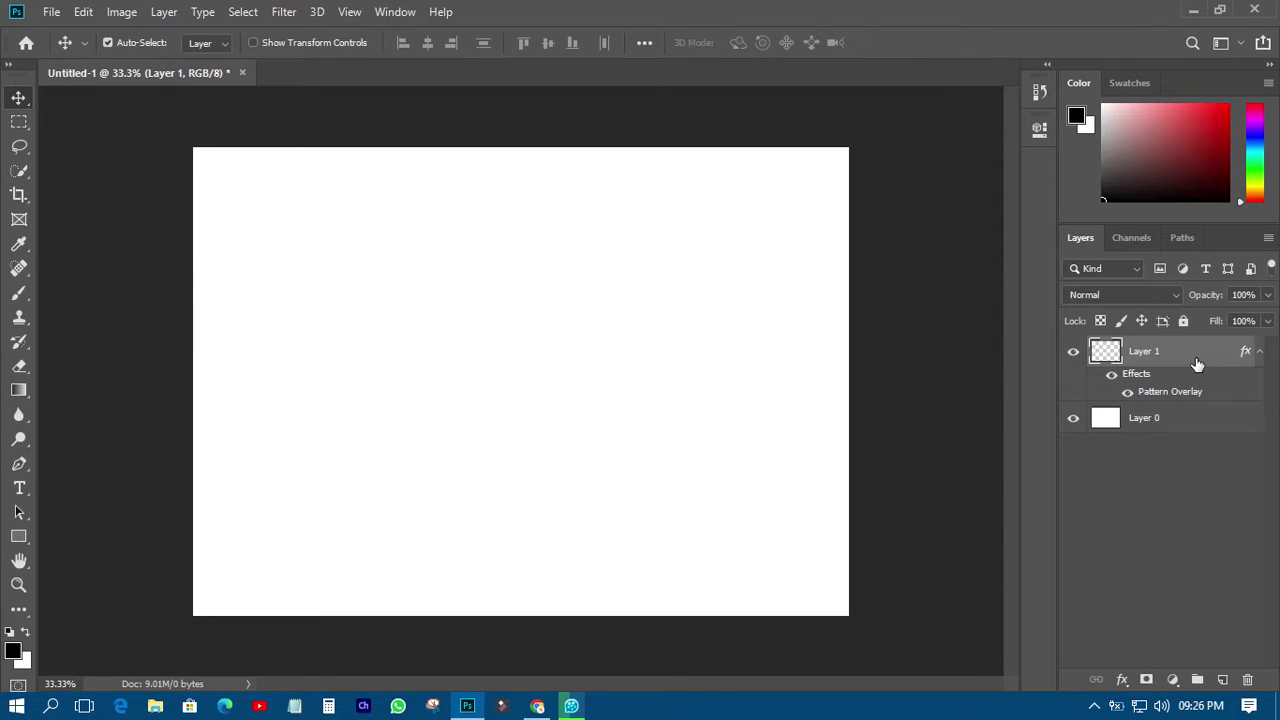
key(Delete)
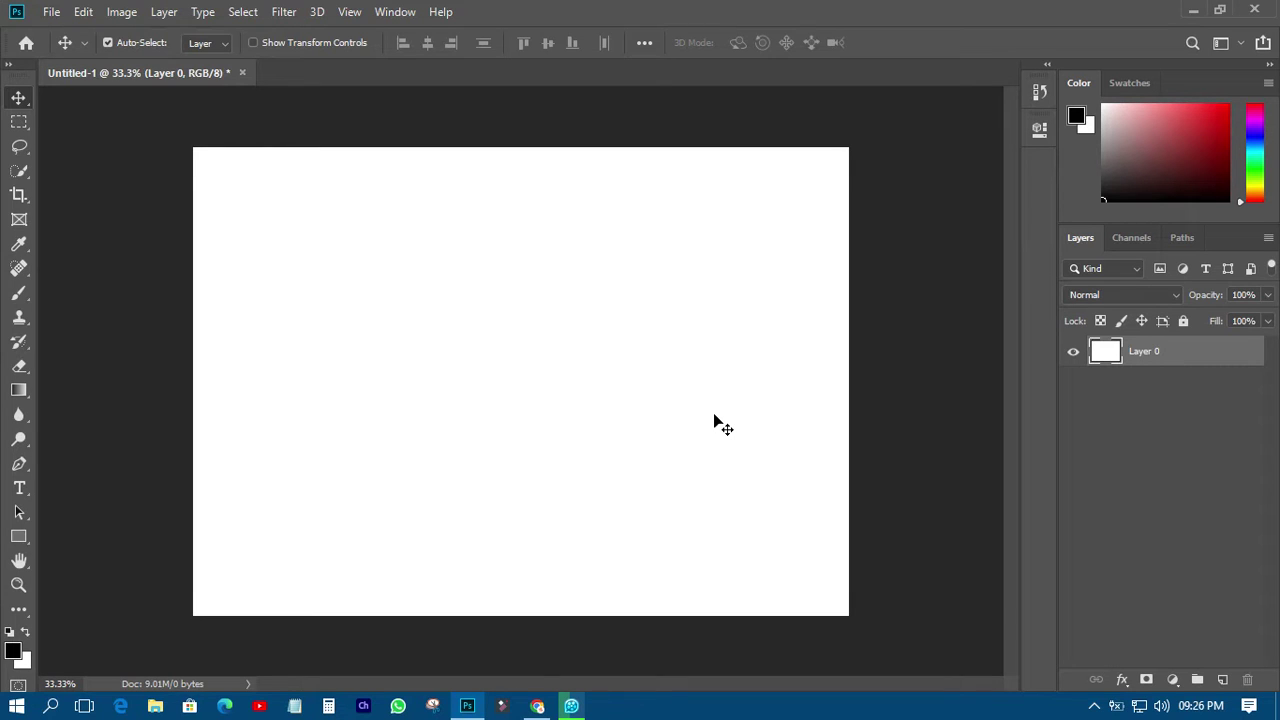
- Open the cut-out portrait image _23_6665-Recovered.png from the Desktop folder
click(51, 13)
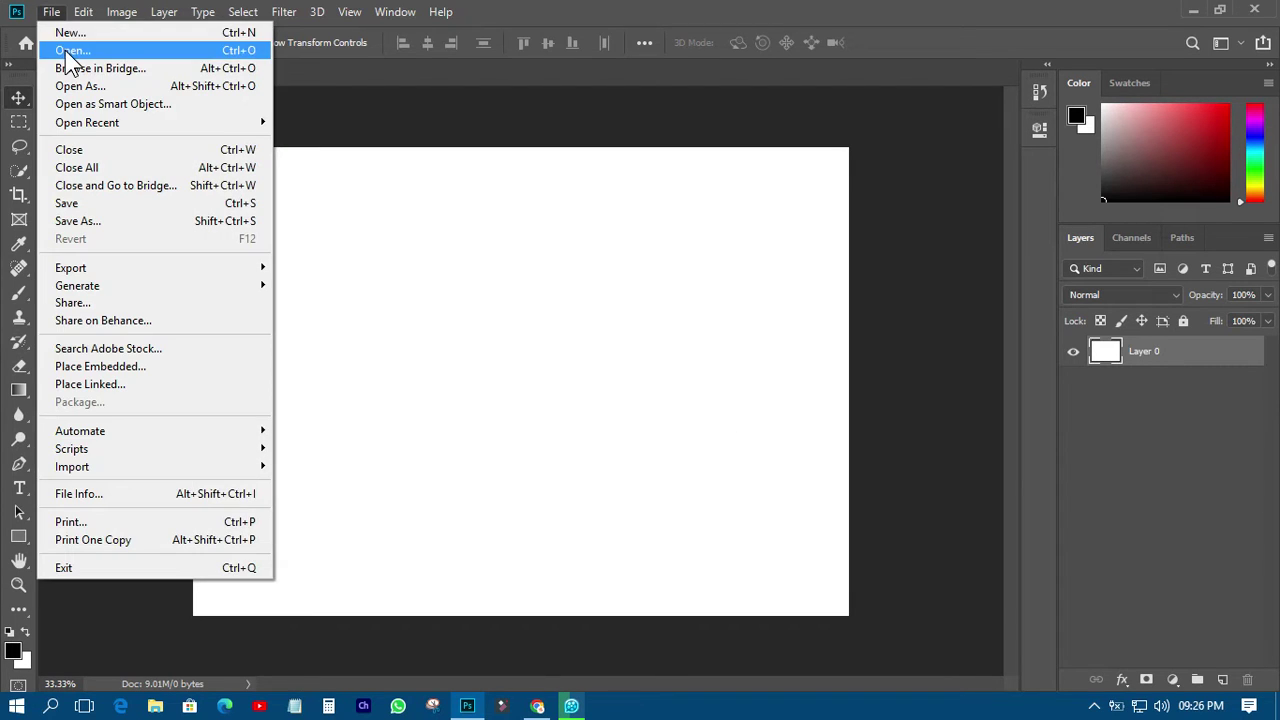
click(72, 52)
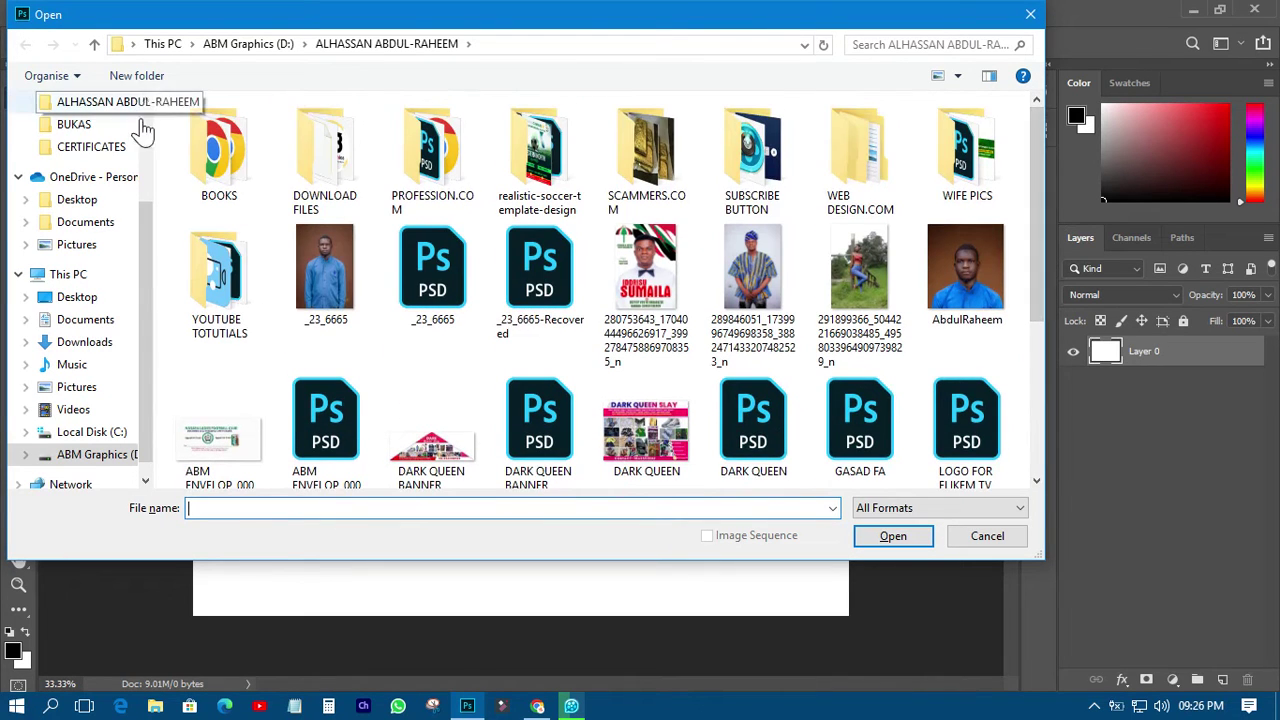
scroll(143, 135, up, 3)
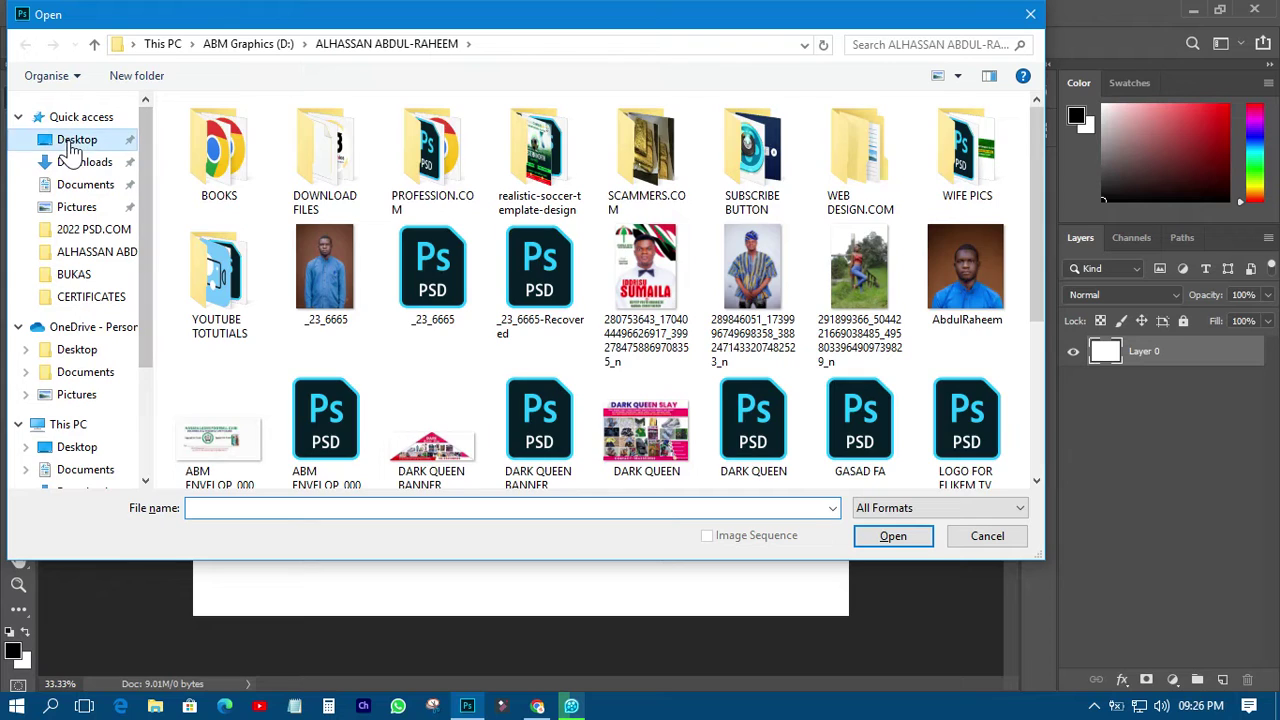
click(72, 142)
double_click(326, 160)
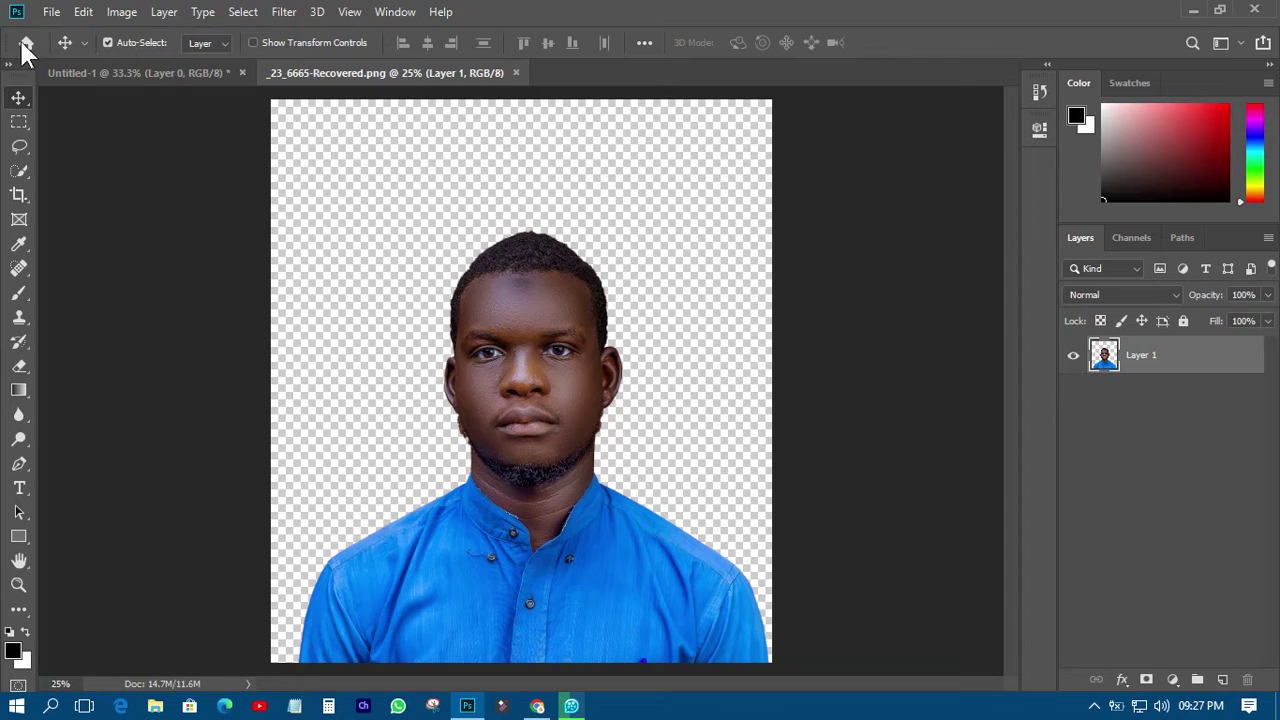
- Define the portrait image as a new pattern named "my pattern" and dismiss the desktop notification
click(84, 12)
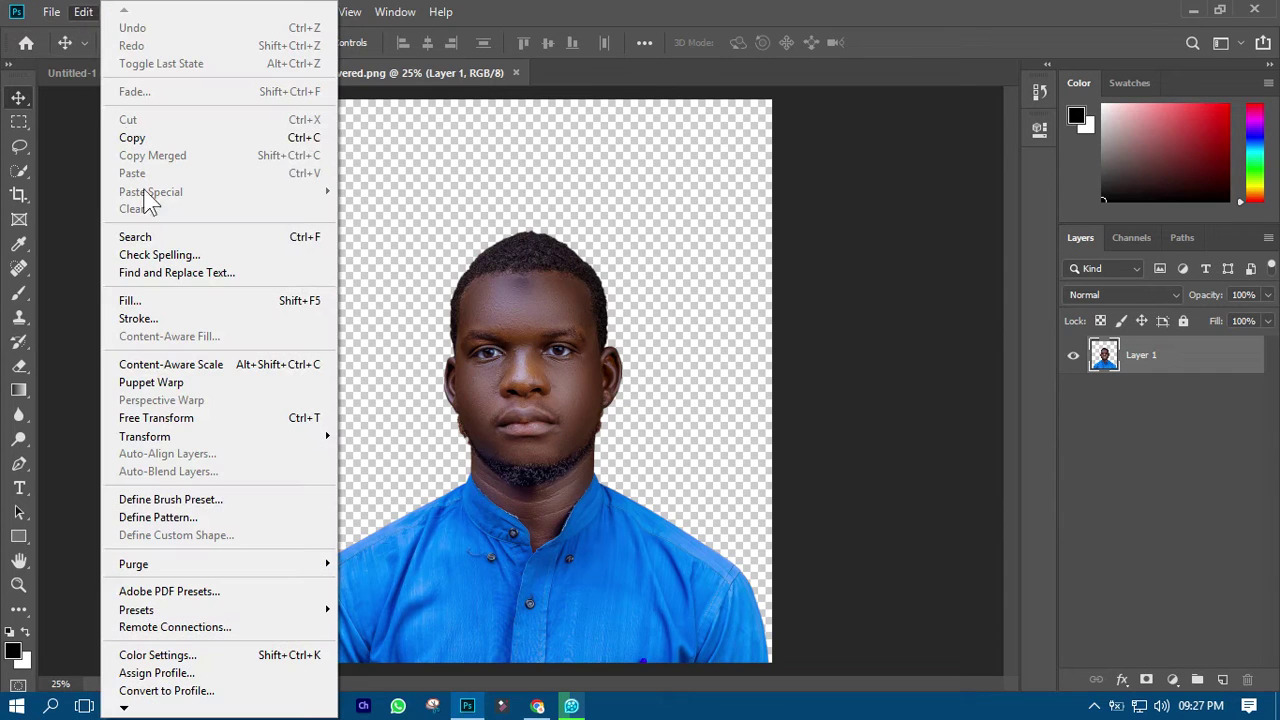
click(170, 517)
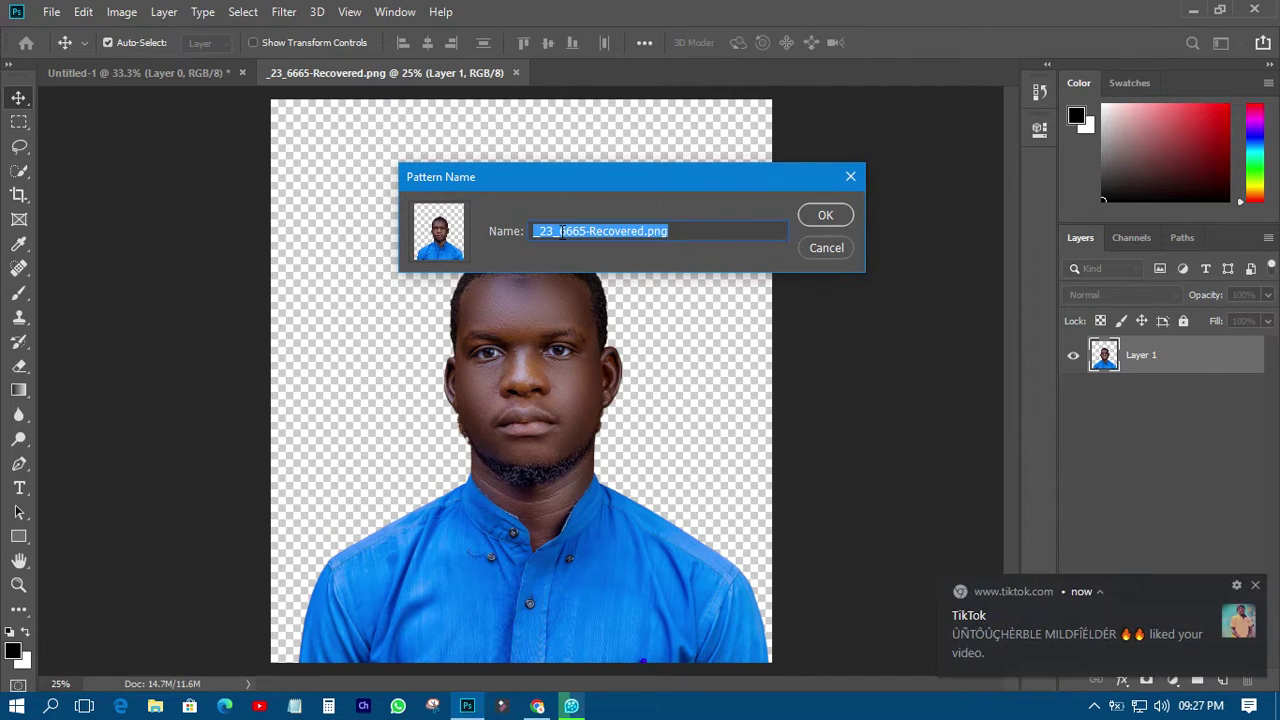
text(my pattern)
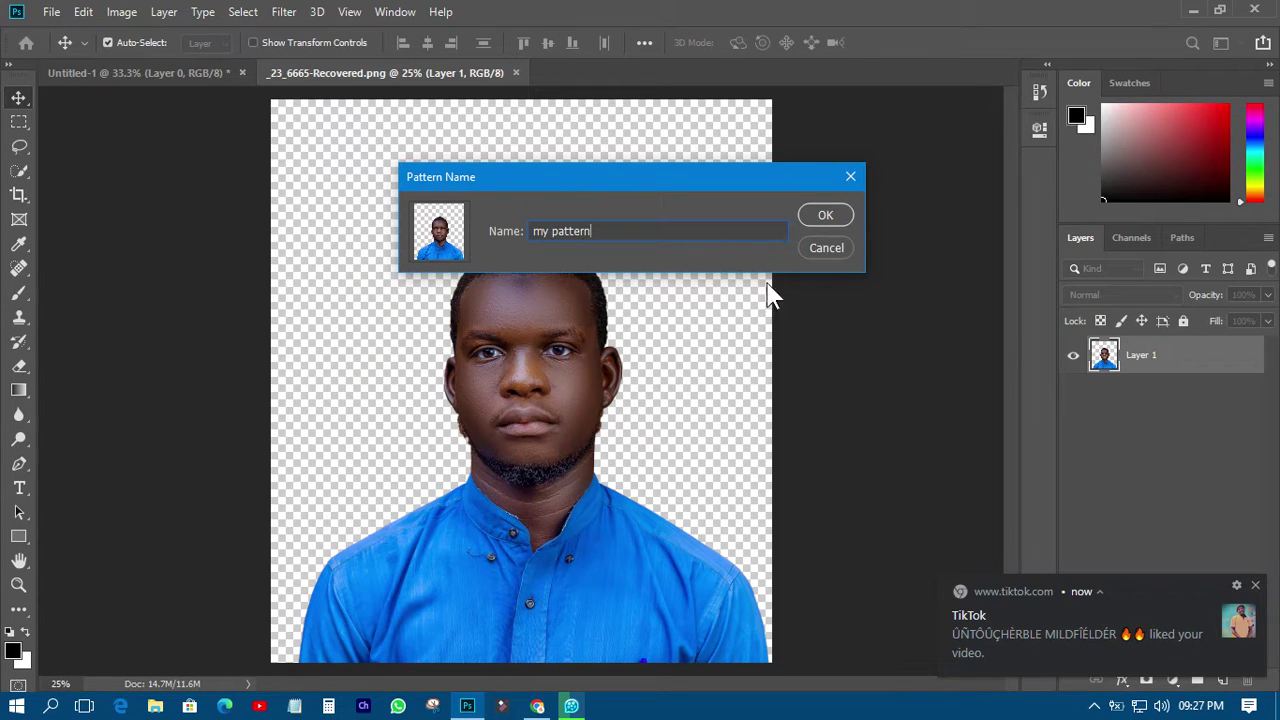
click(826, 214)
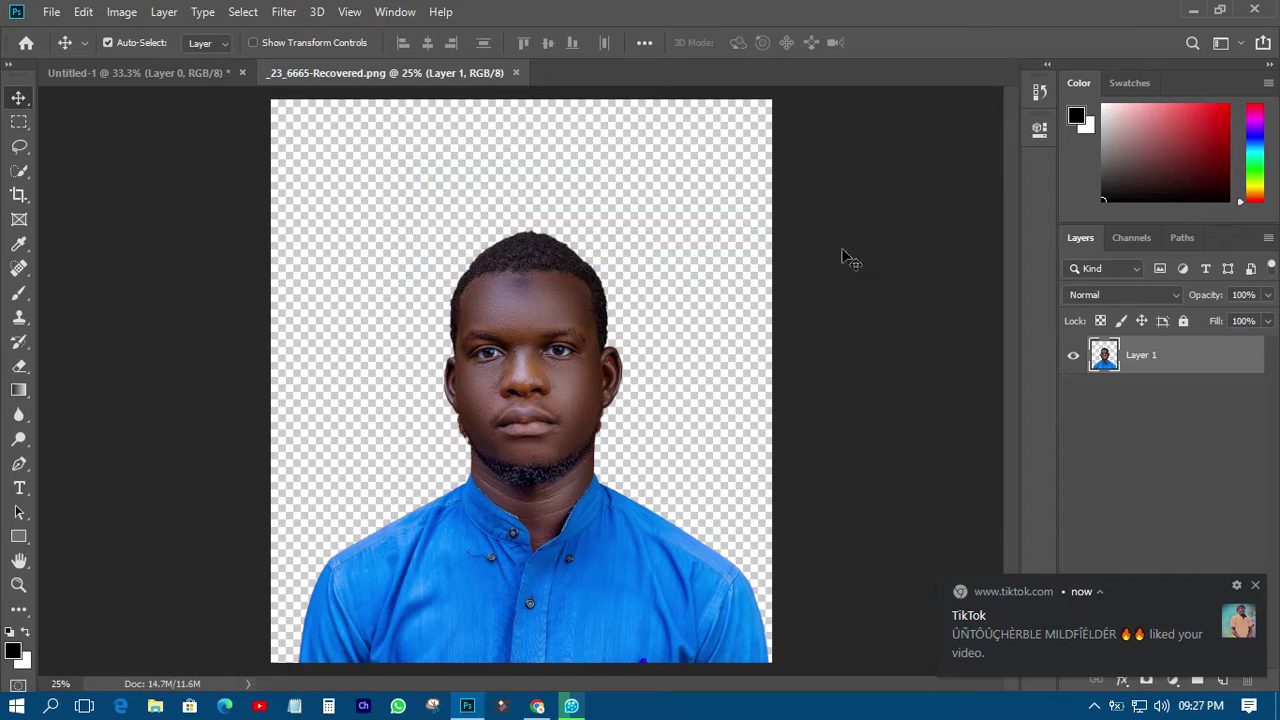
click(1256, 586)
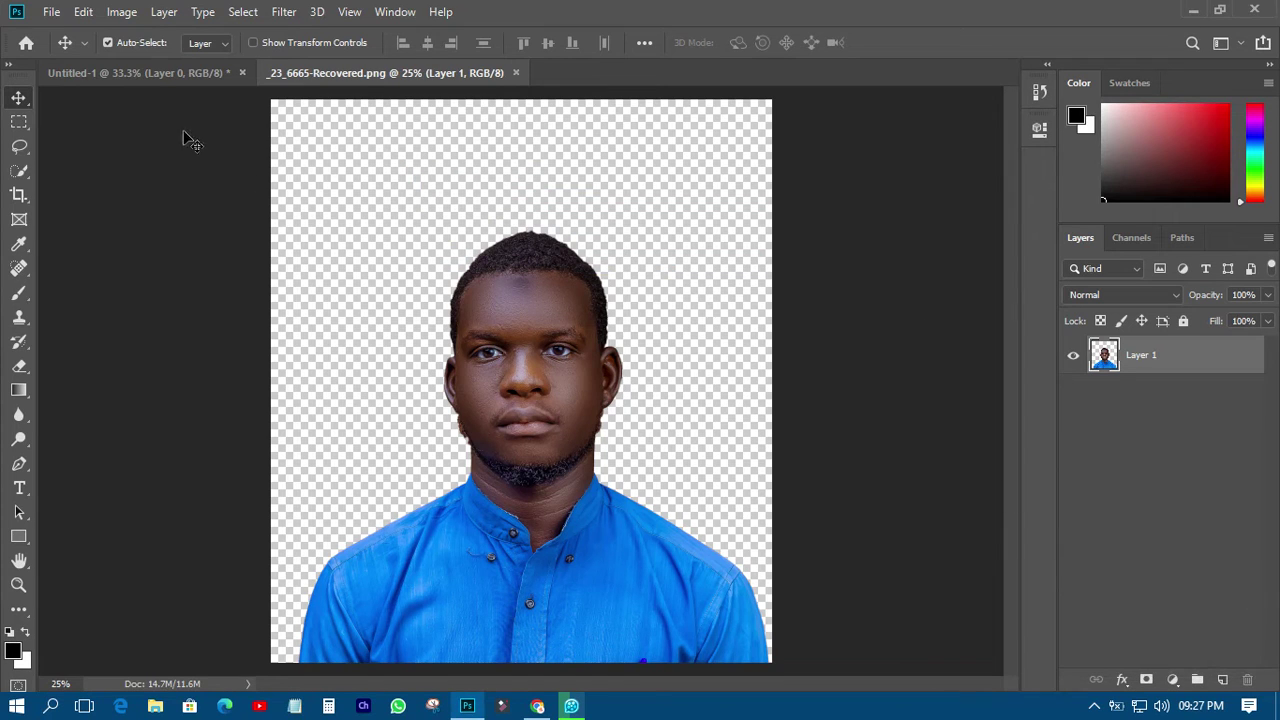
- Try the portrait pattern "my pattern" as a Pattern Overlay on Layer 0 of the Untitled-1 document
click(145, 72)
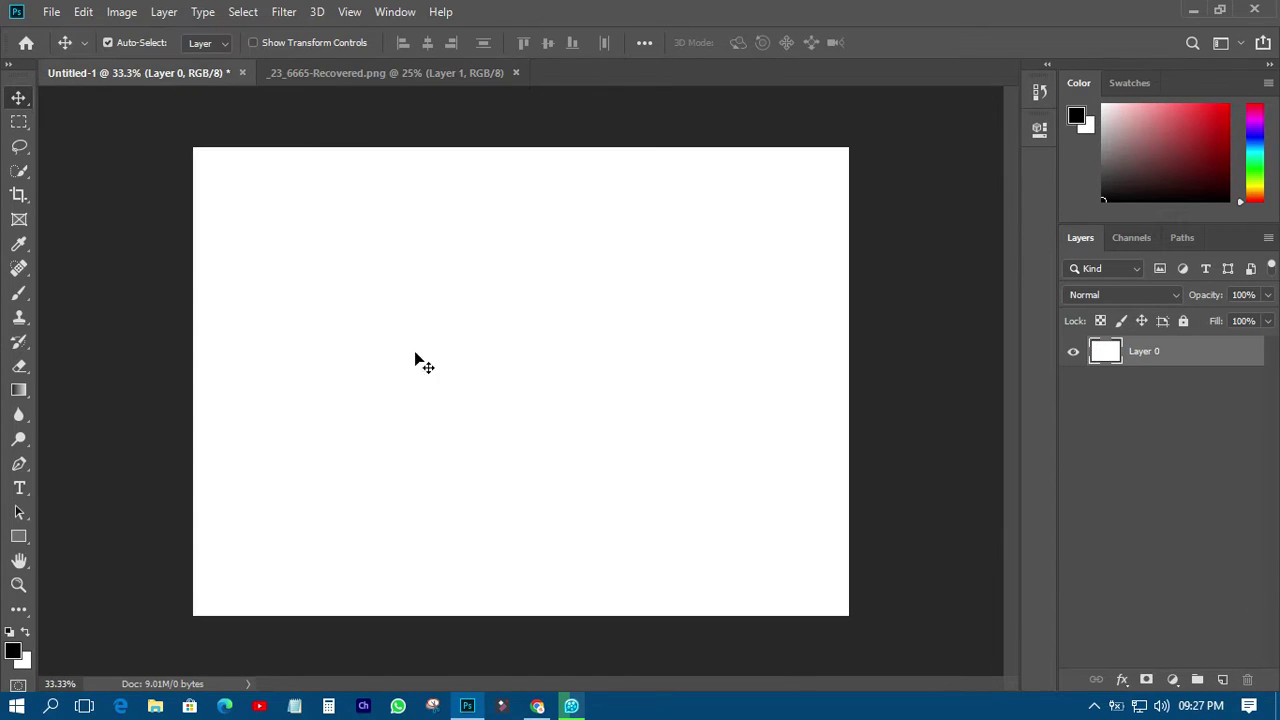
click(1122, 681)
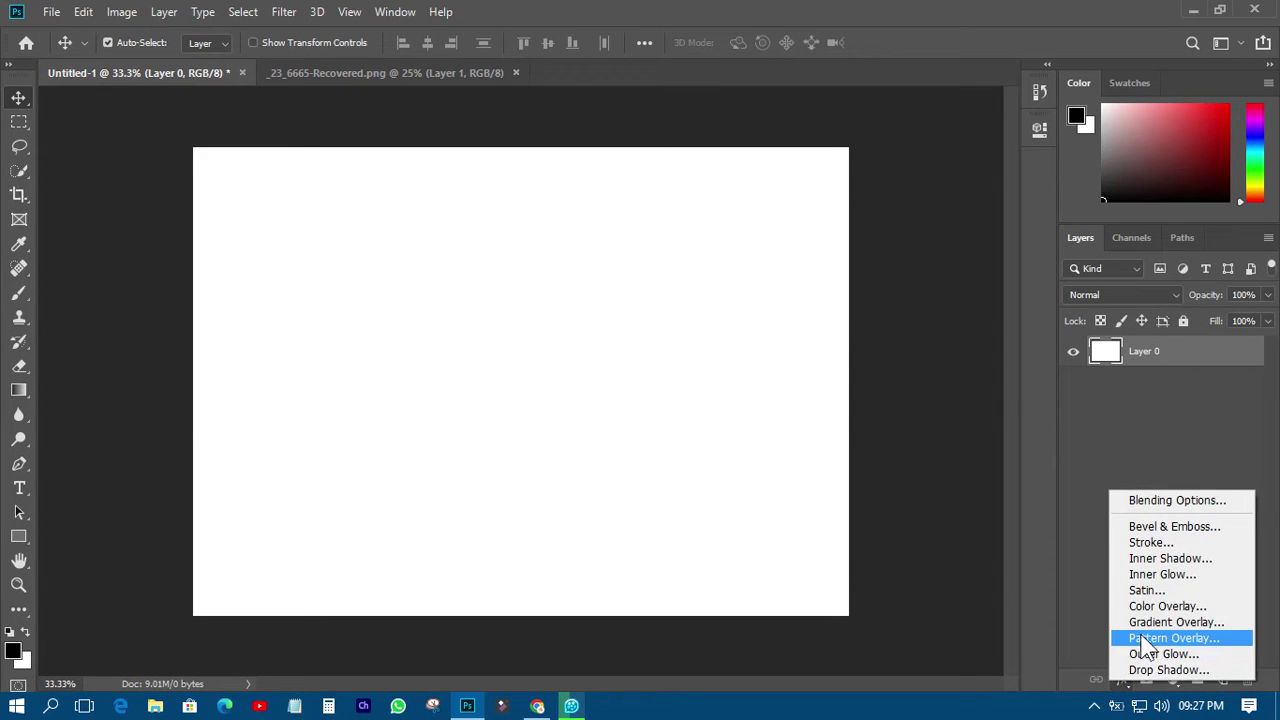
click(1141, 638)
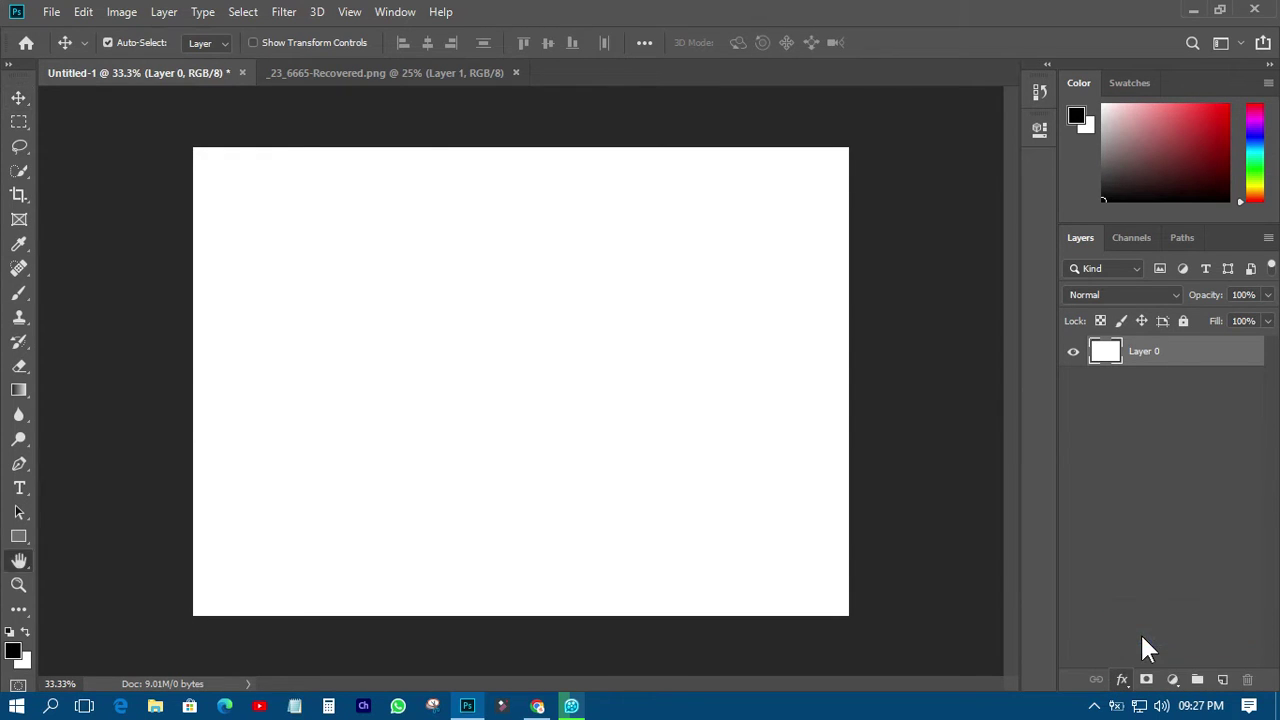
drag(780, 196, 1184, 168)
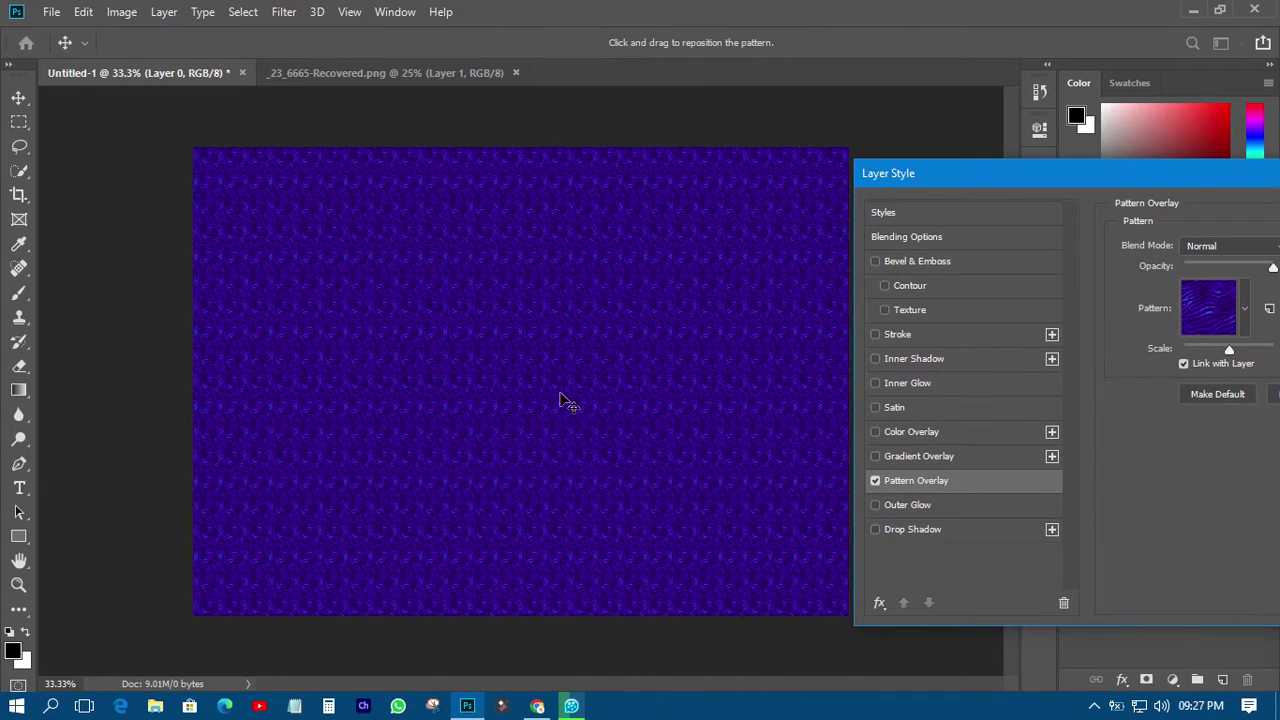
click(1252, 310)
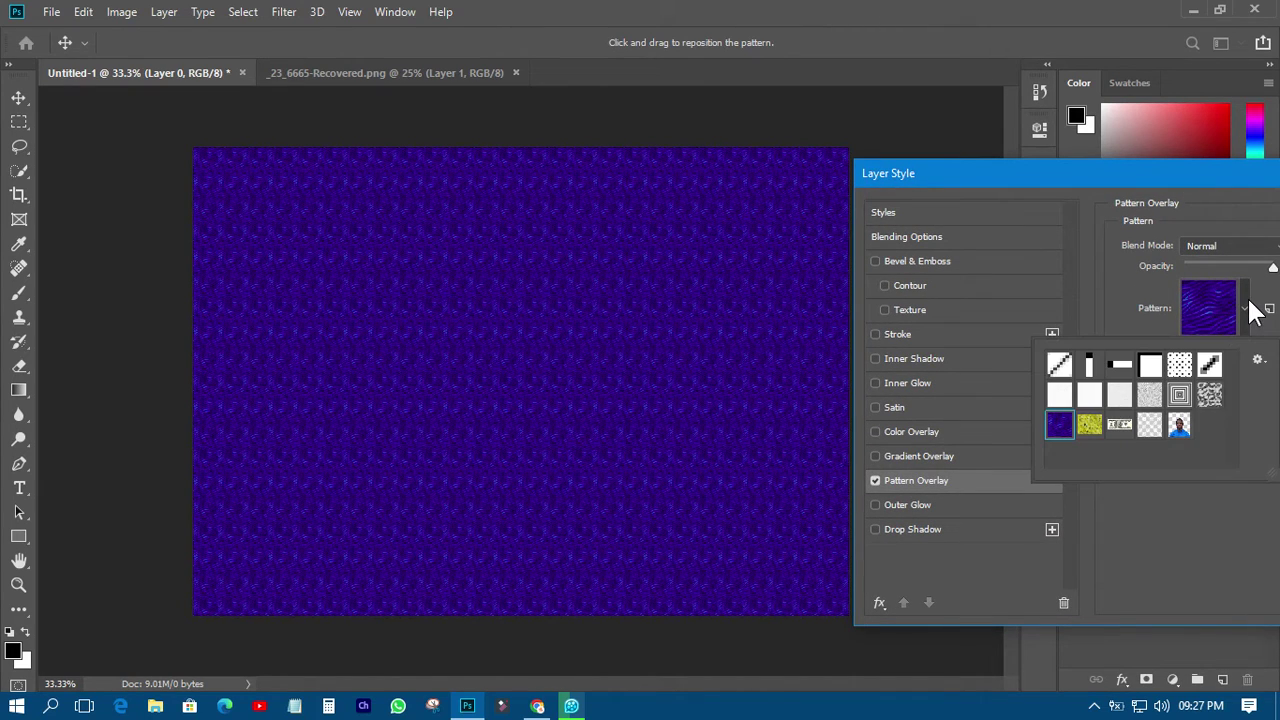
click(1180, 426)
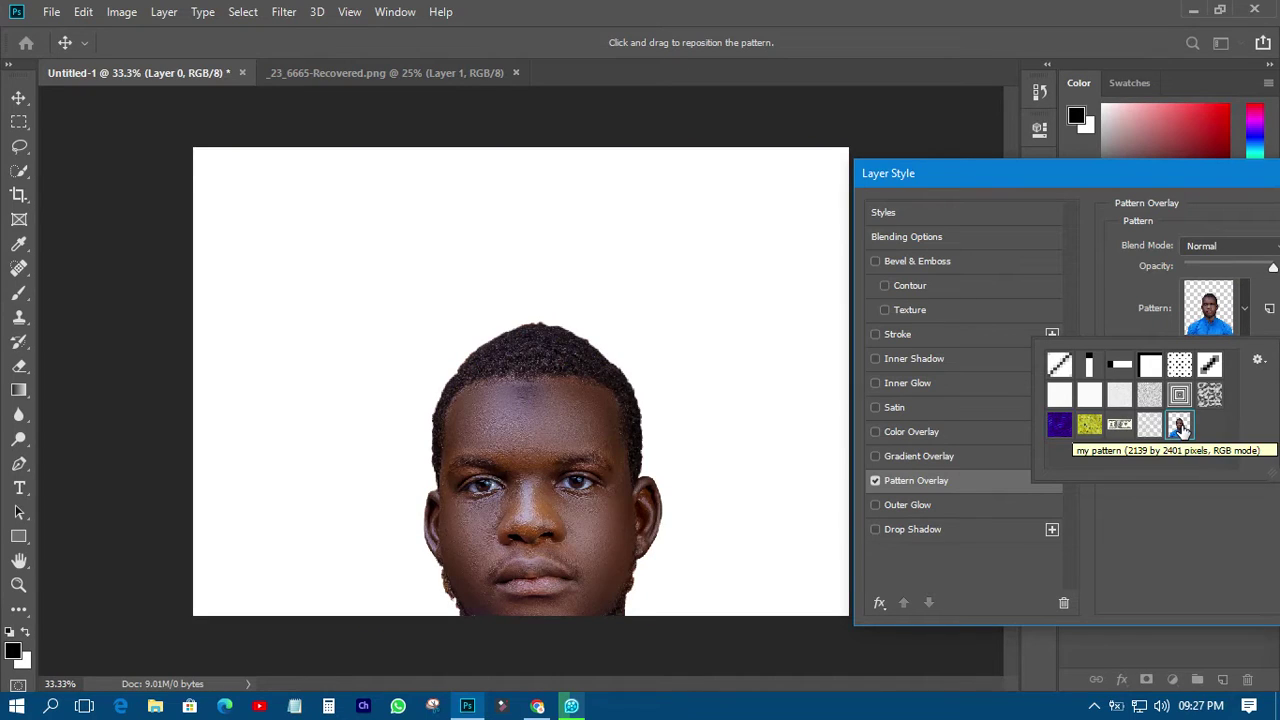
click(1108, 278)
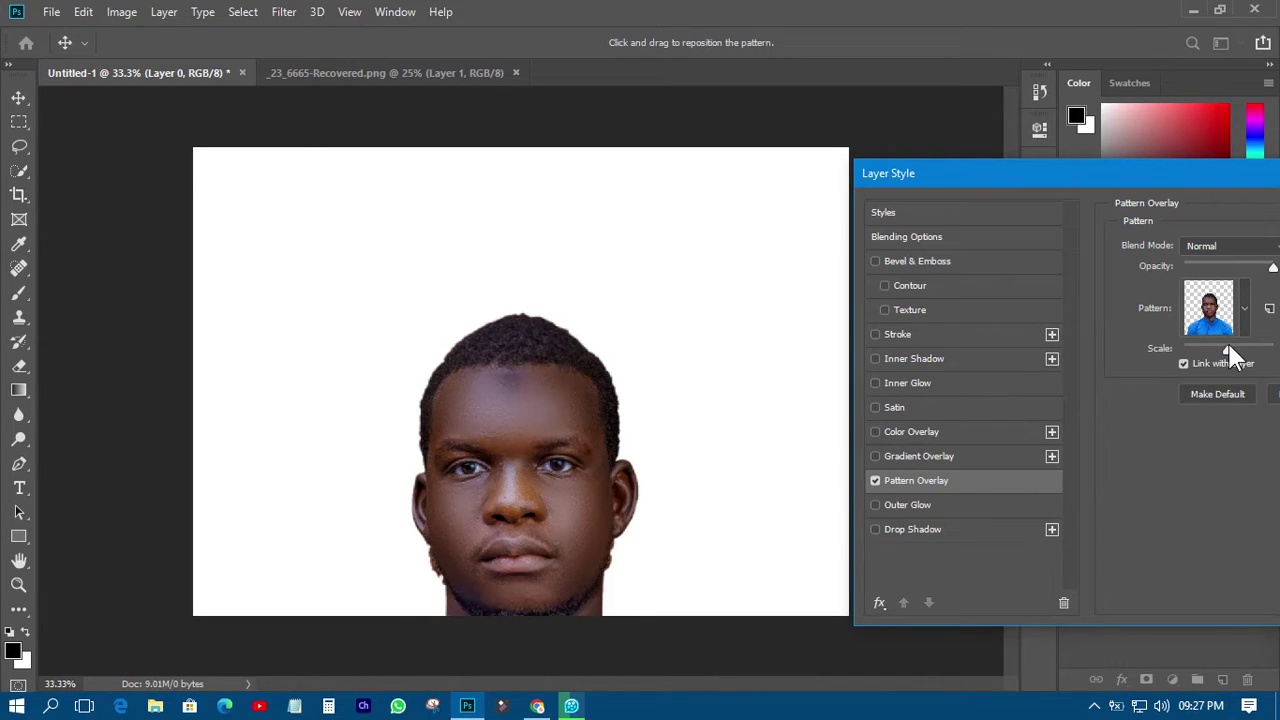
- Try out smaller scales for the portrait pattern, ending at 1 %, and cancel the Pattern Overlay
drag(1229, 352, 1182, 356)
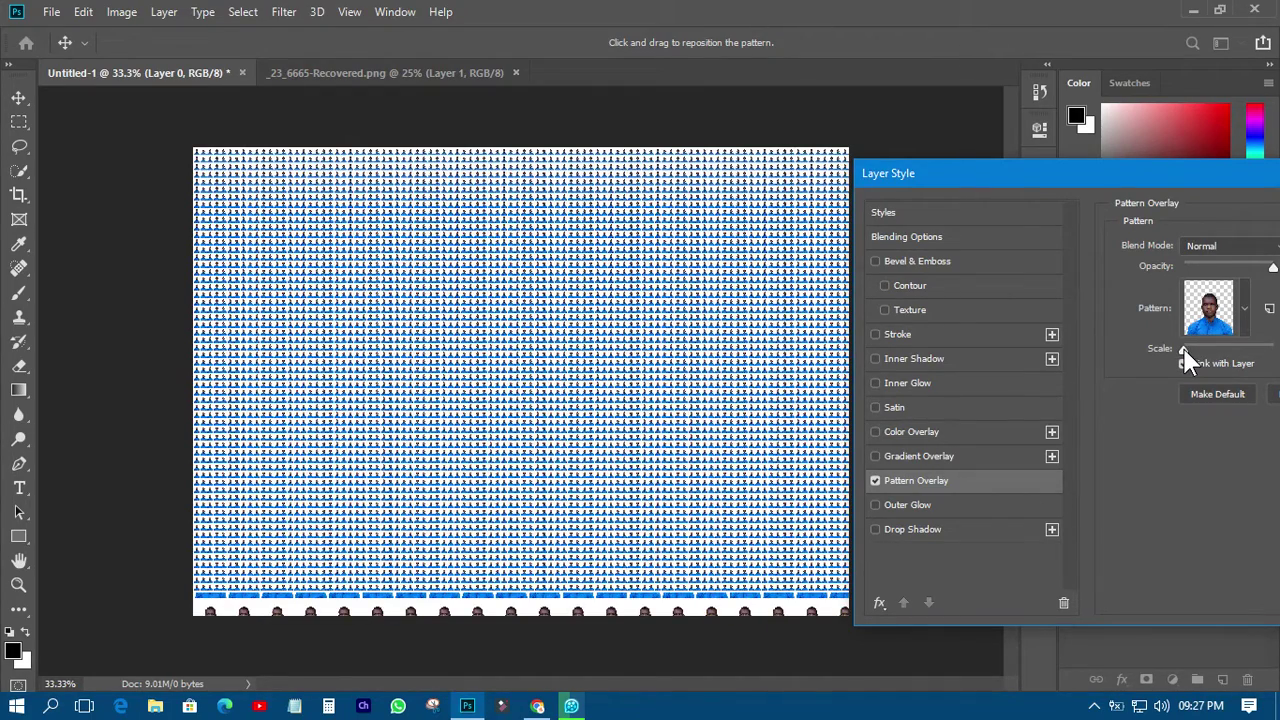
drag(1184, 350, 1186, 348)
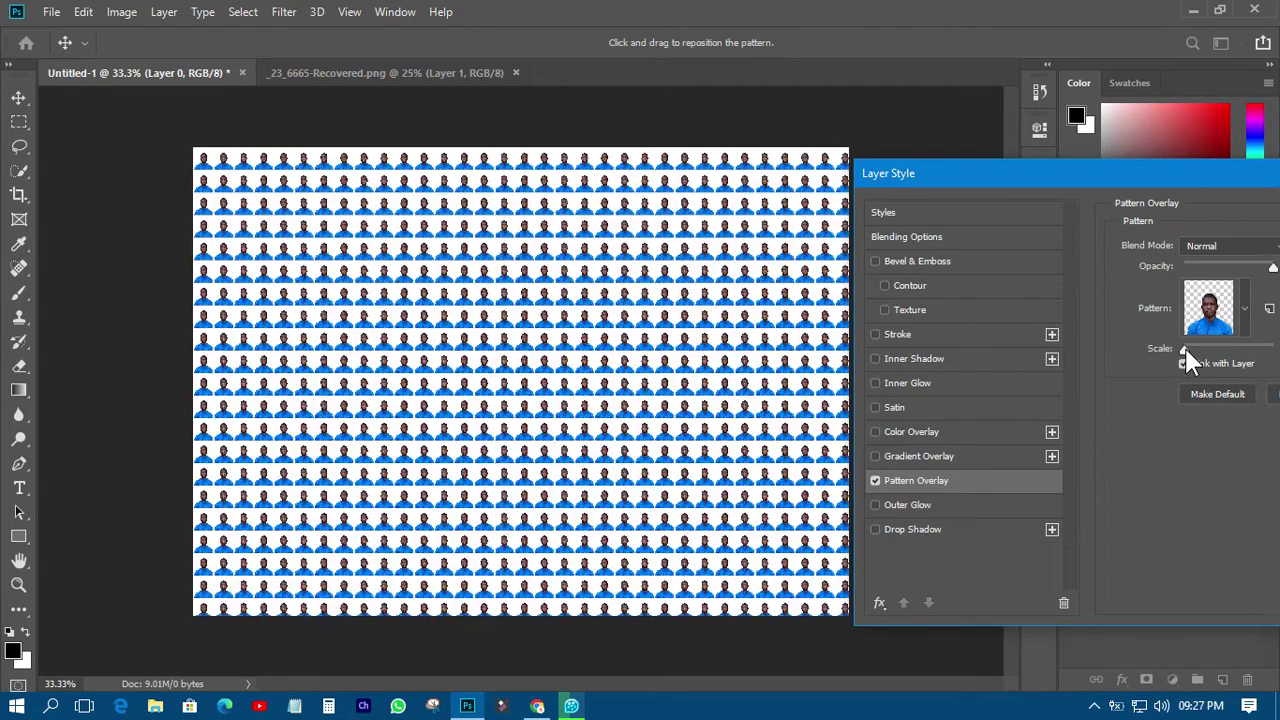
mouse_move(1189, 348)
mouse_down()
mouse_move(1234, 350)
mouse_move(1183, 350)
mouse_up()
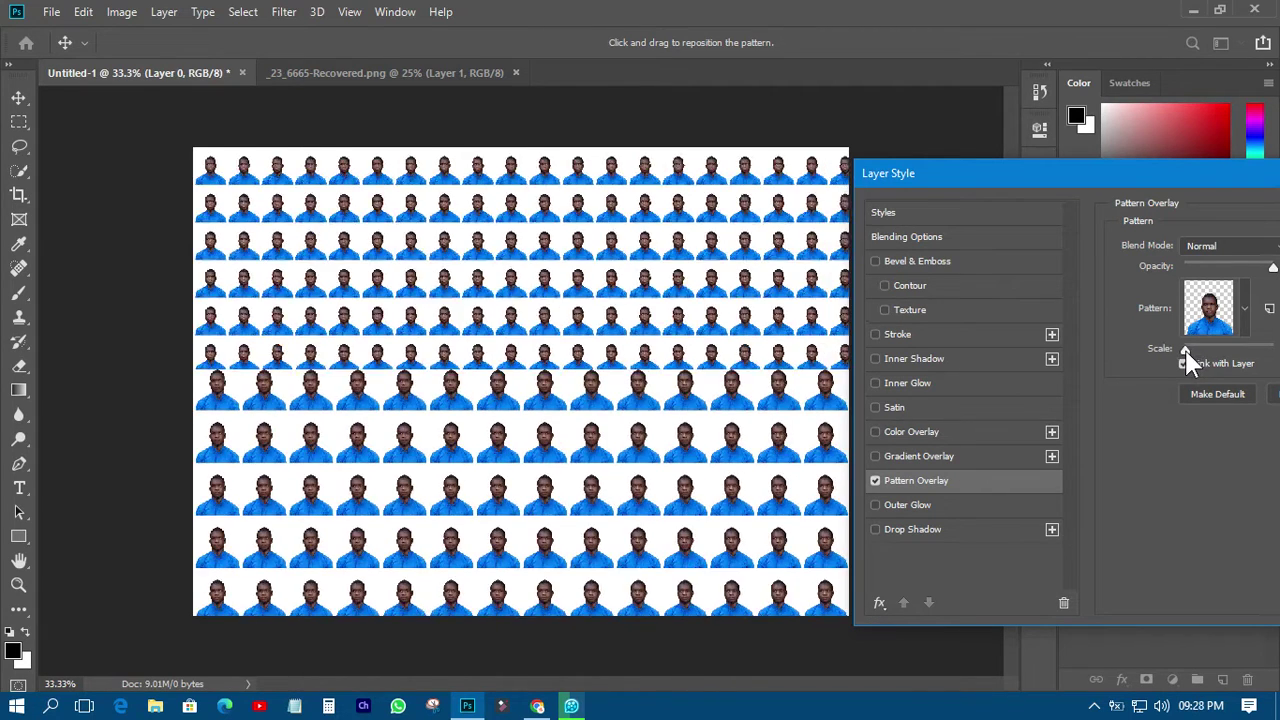
drag(1175, 173, 969, 252)
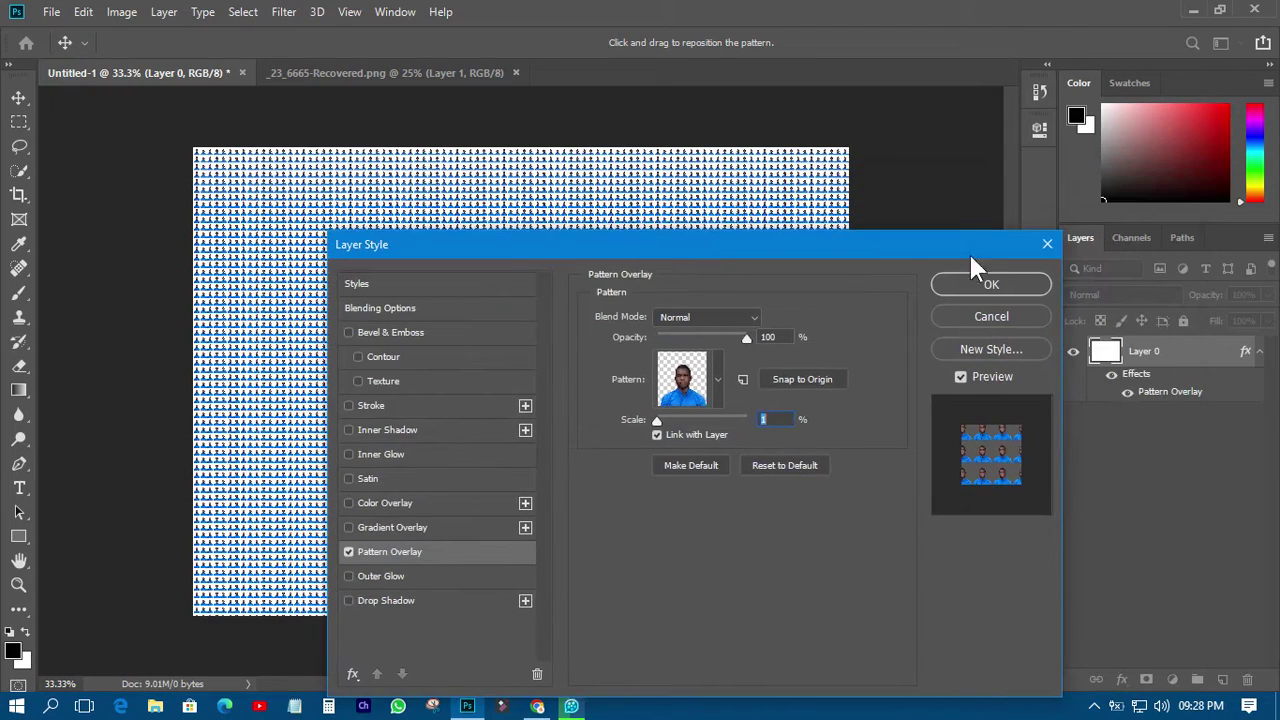
click(1045, 245)
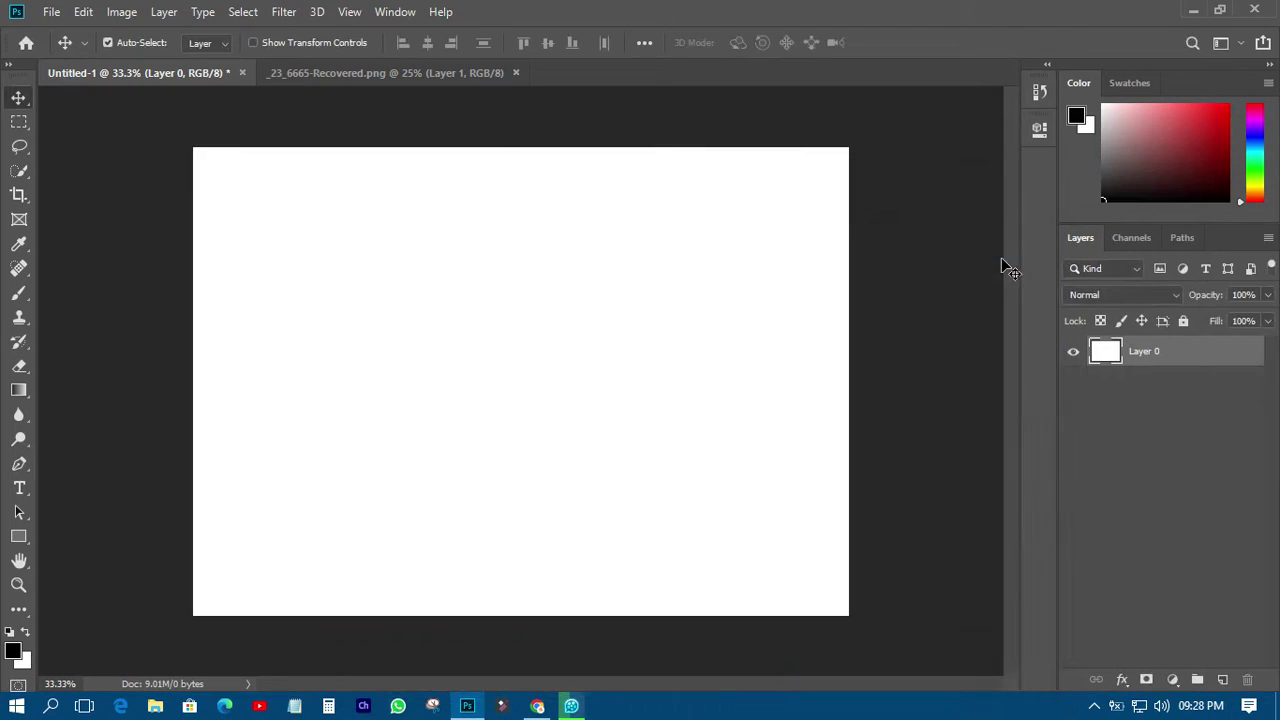
- Close the portrait image and open United-States-Dollar-Bill-PNG-Images.png from the Desktop folder
click(408, 73)
click(516, 73)
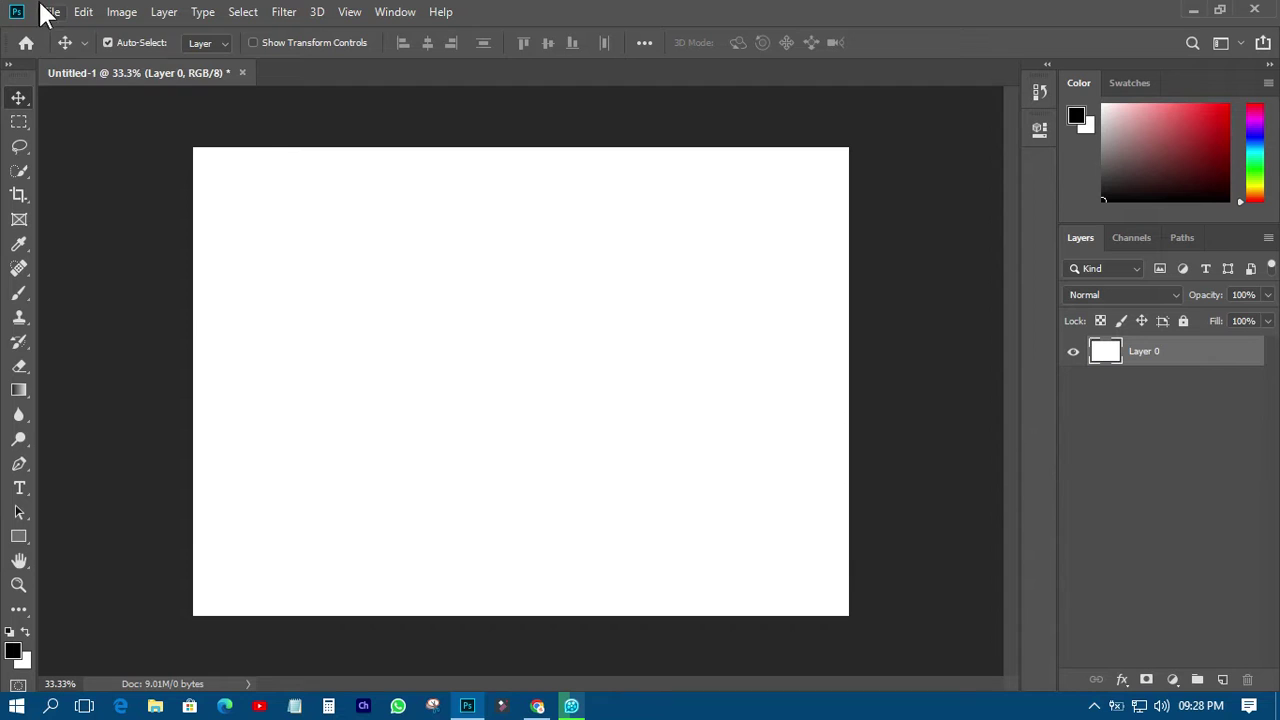
click(51, 12)
click(68, 50)
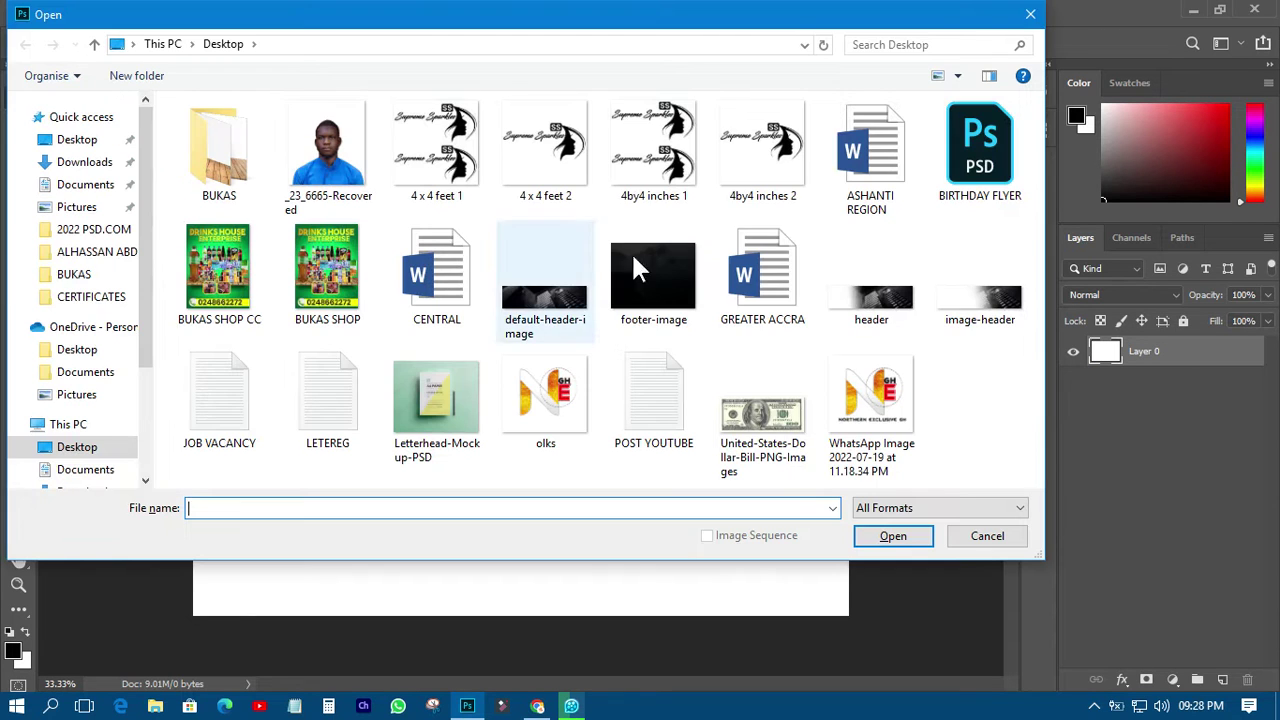
double_click(766, 417)
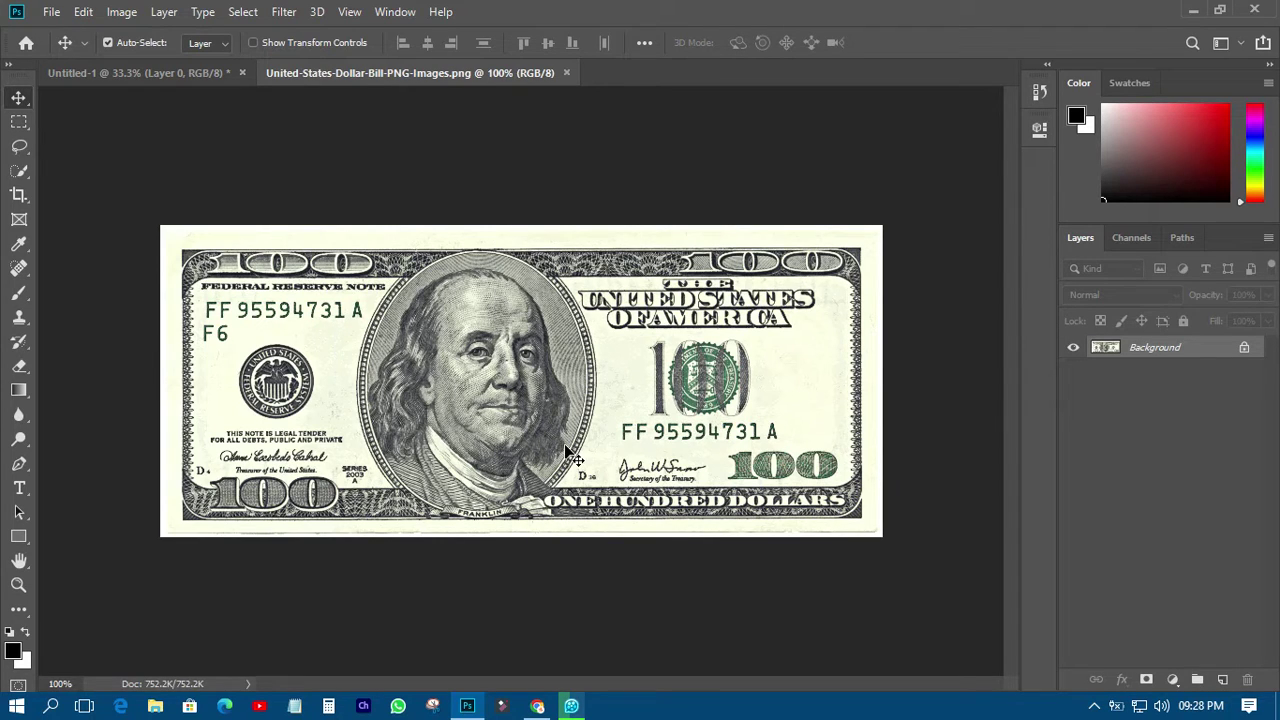
- Convert the dollar bill's Background into a regular layer and define the image as a pattern, keeping the suggested name
double_click(1175, 352)
click(805, 200)
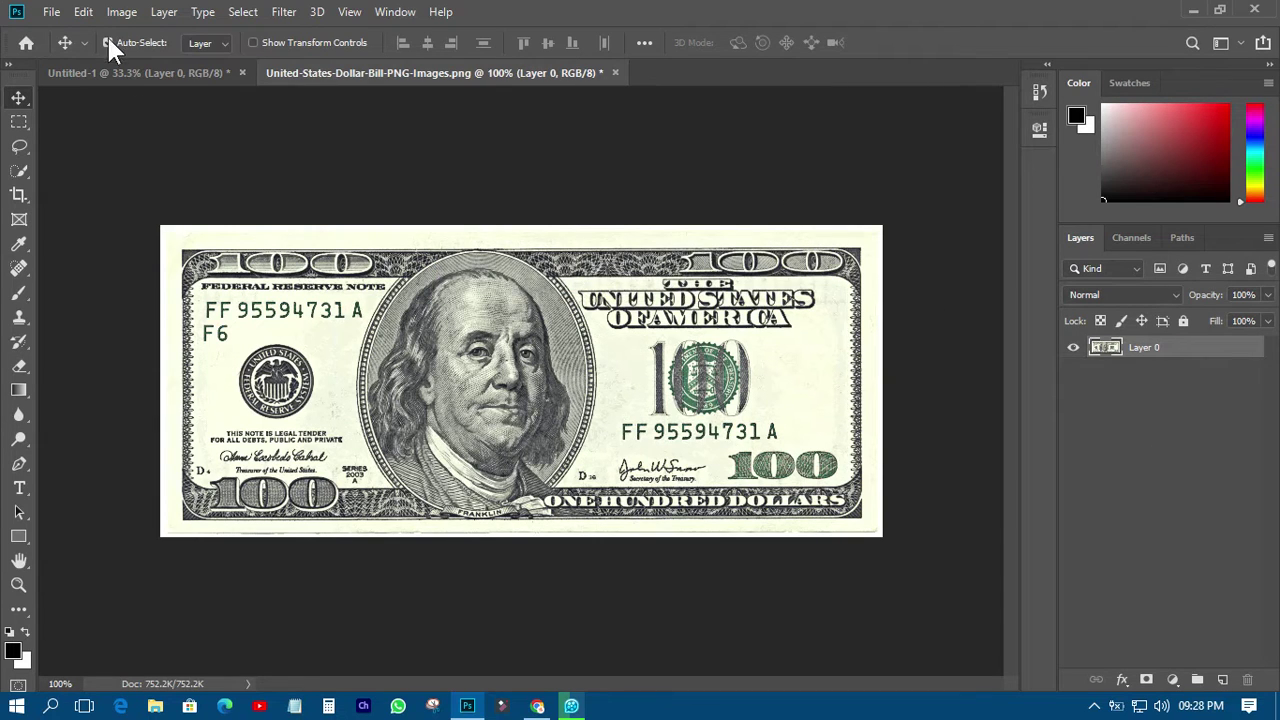
click(85, 12)
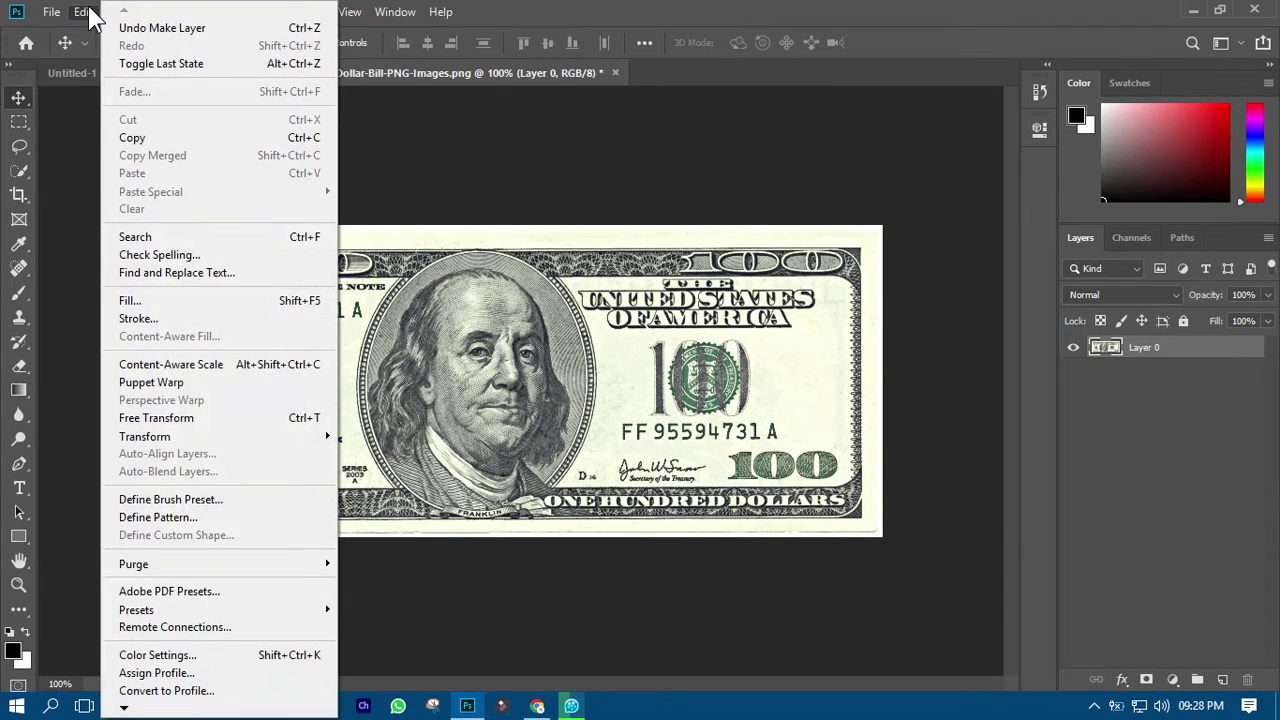
click(174, 517)
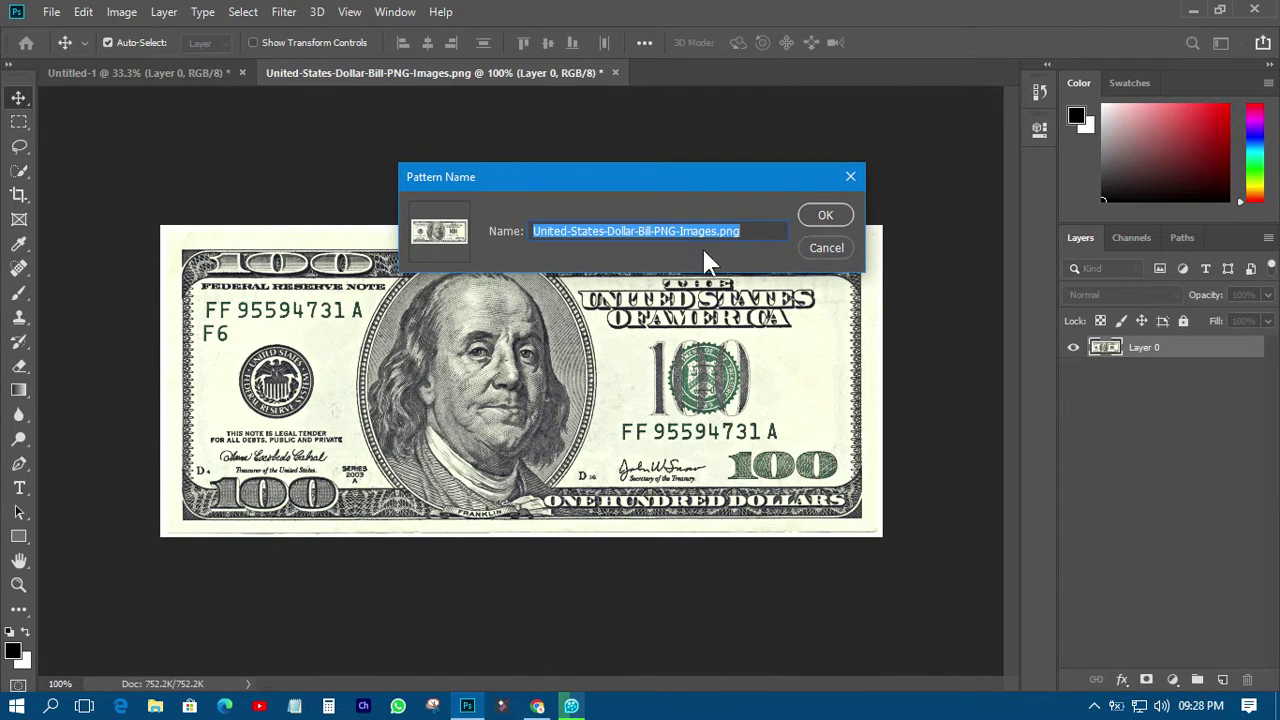
click(812, 220)
- Add a Pattern Overlay to Layer 0 of the Untitled-1 document using the newly defined dollar bill pattern
click(143, 73)
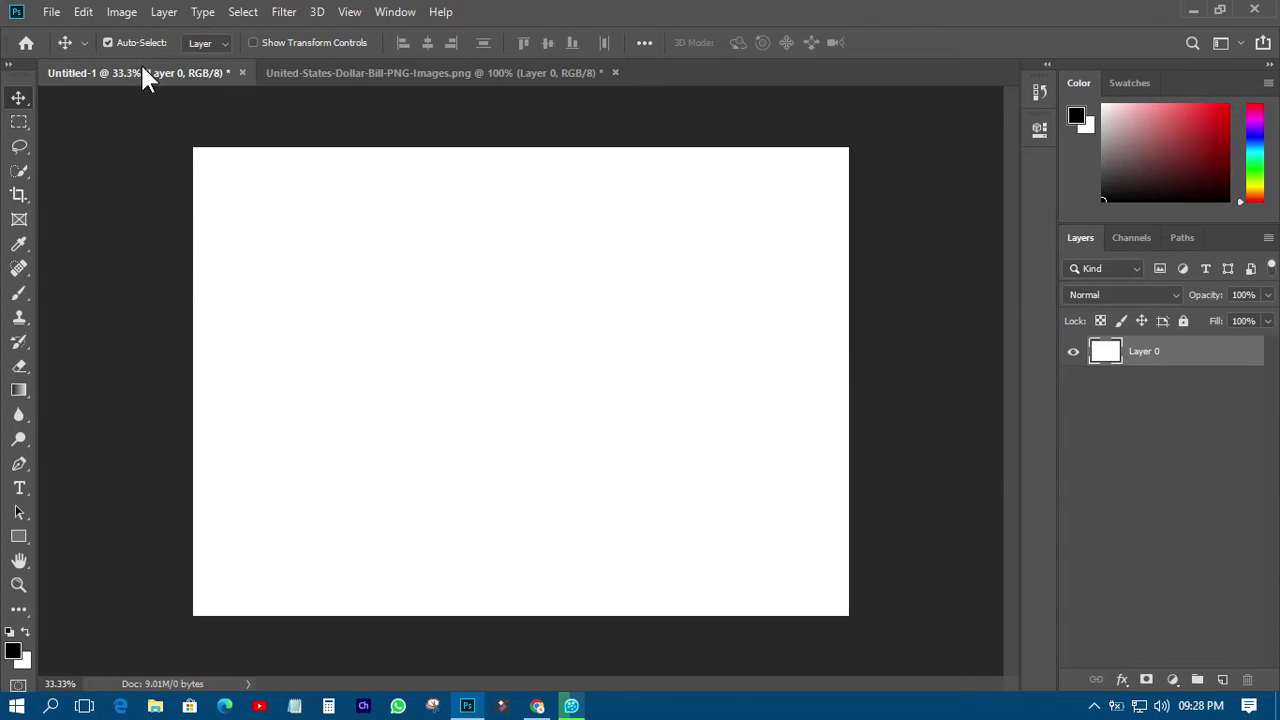
click(1123, 679)
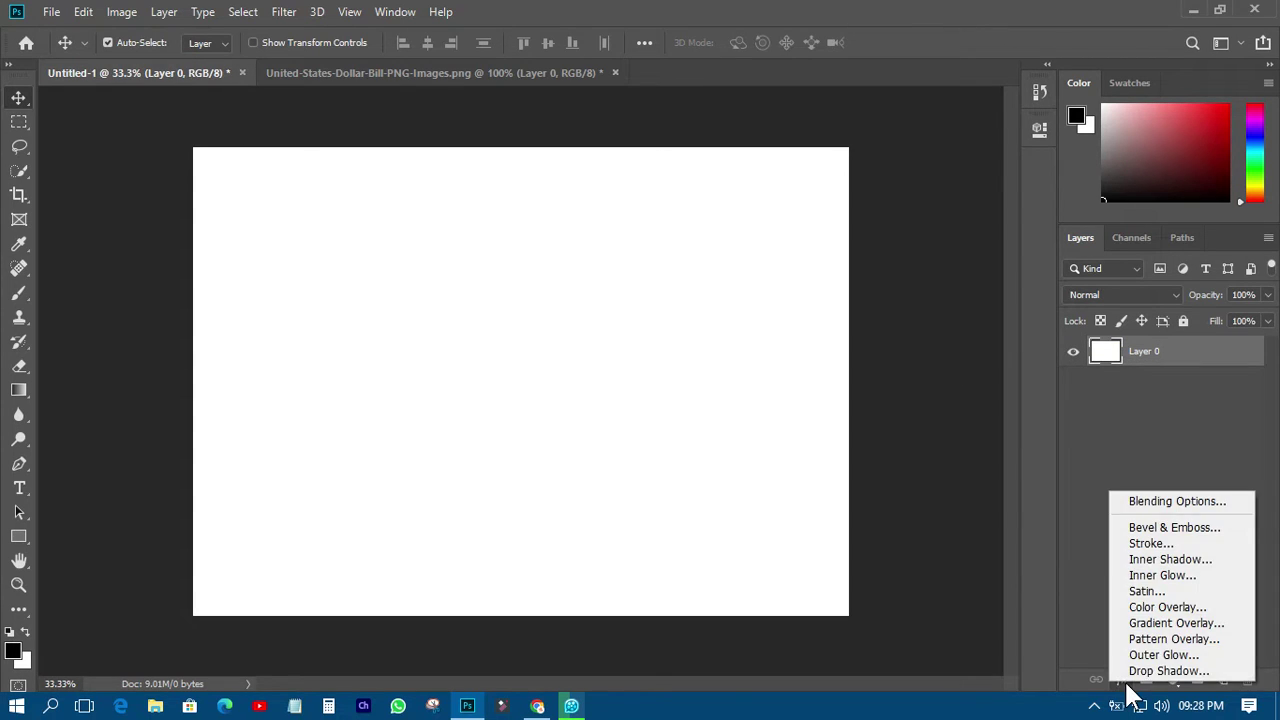
click(1160, 640)
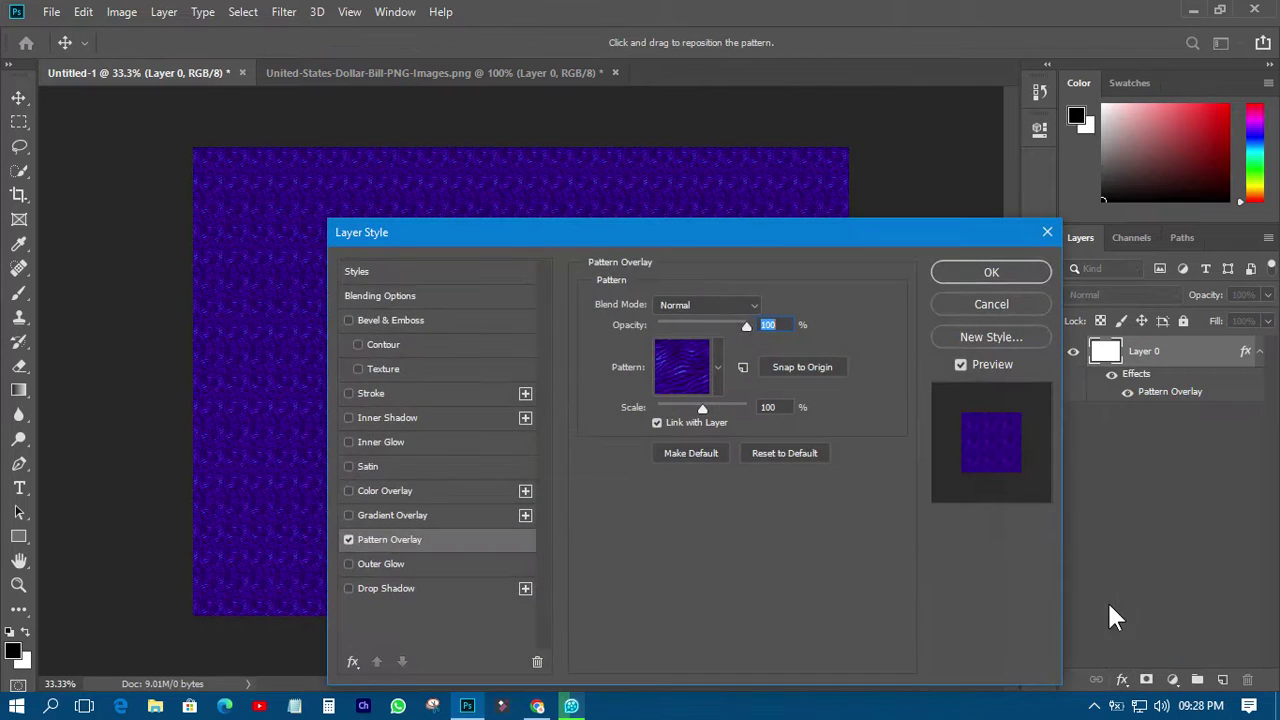
drag(670, 236, 963, 237)
click(1001, 317)
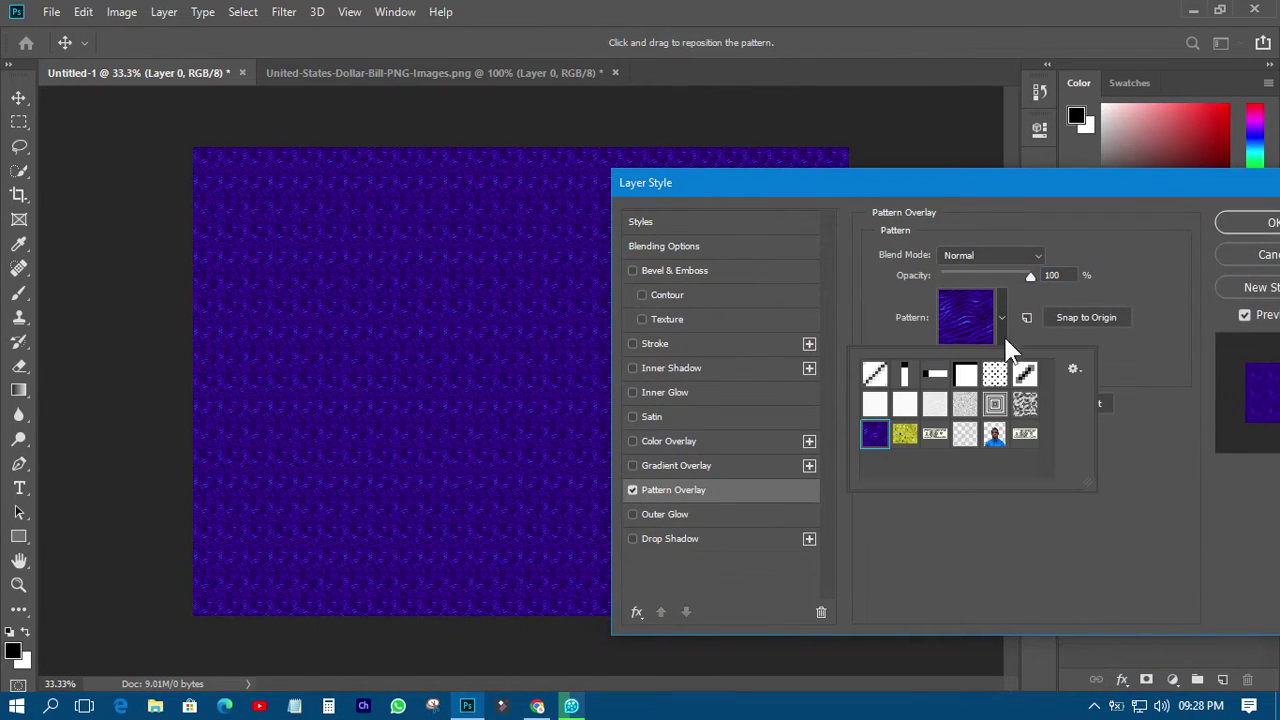
click(1025, 435)
- Reduce the dollar bill pattern's scale to 19 % and apply the Pattern Overlay
drag(757, 195, 1054, 127)
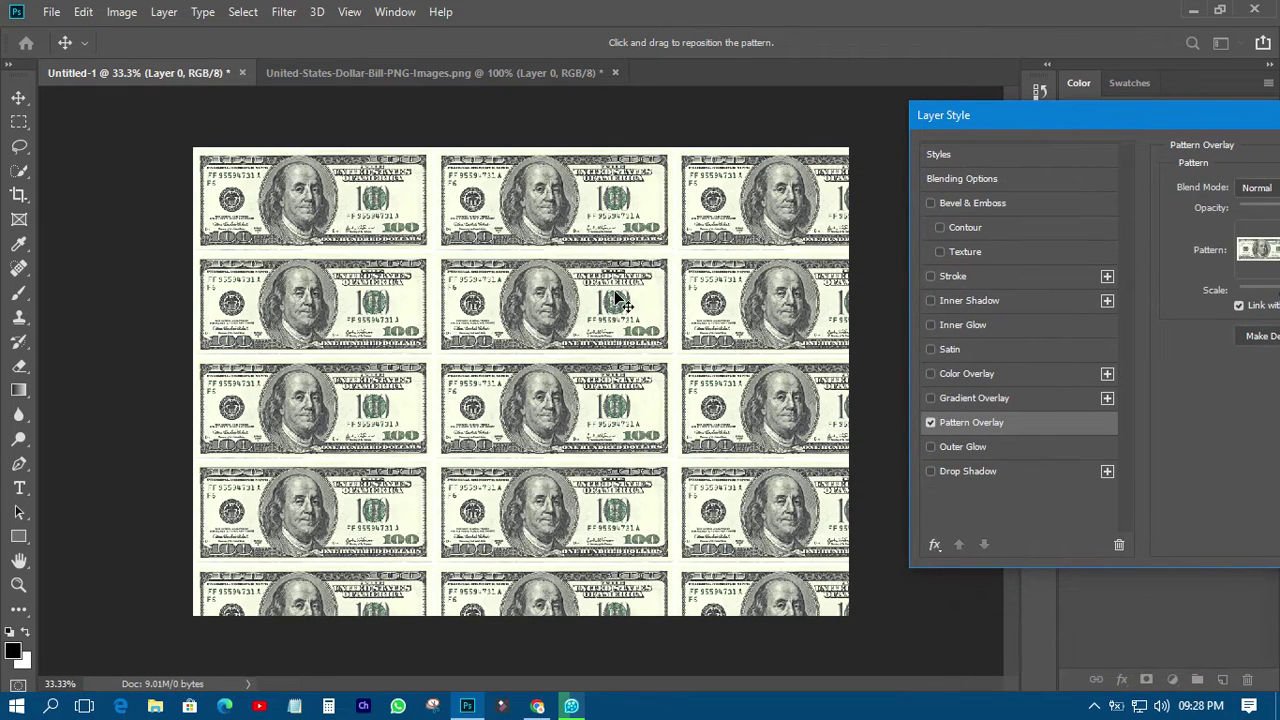
drag(1116, 105, 1094, 100)
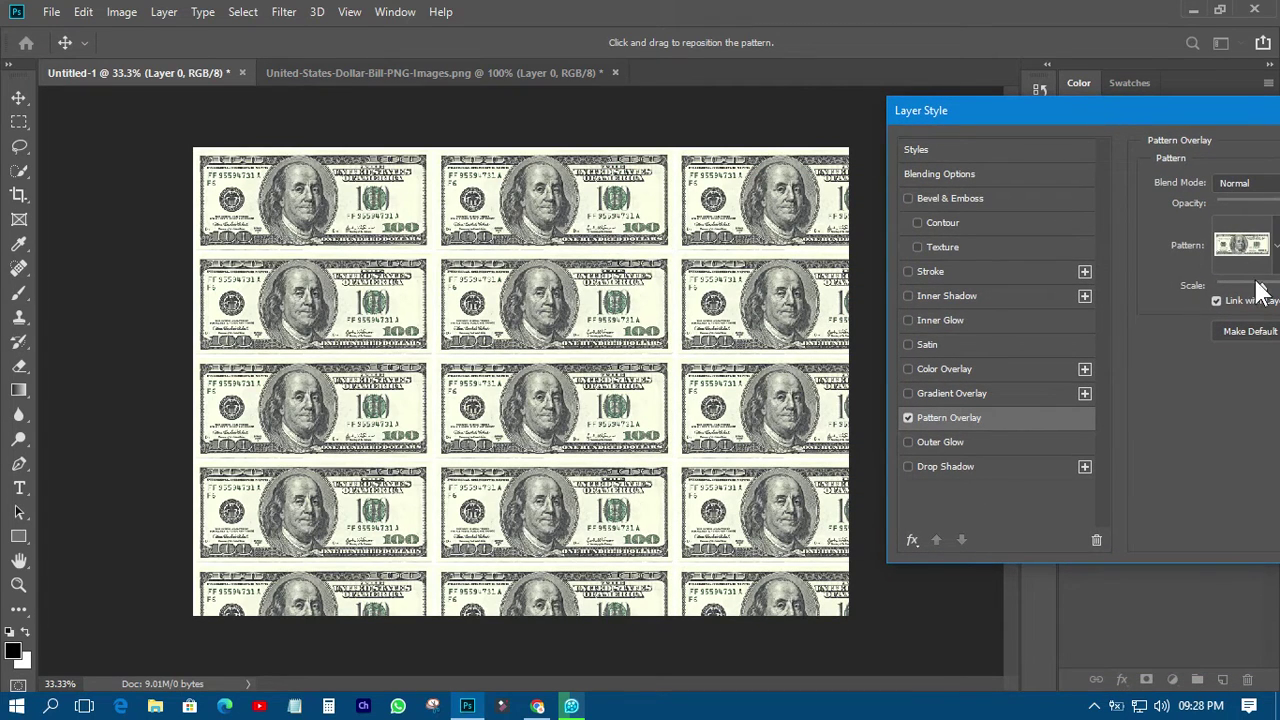
drag(1260, 288, 1224, 288)
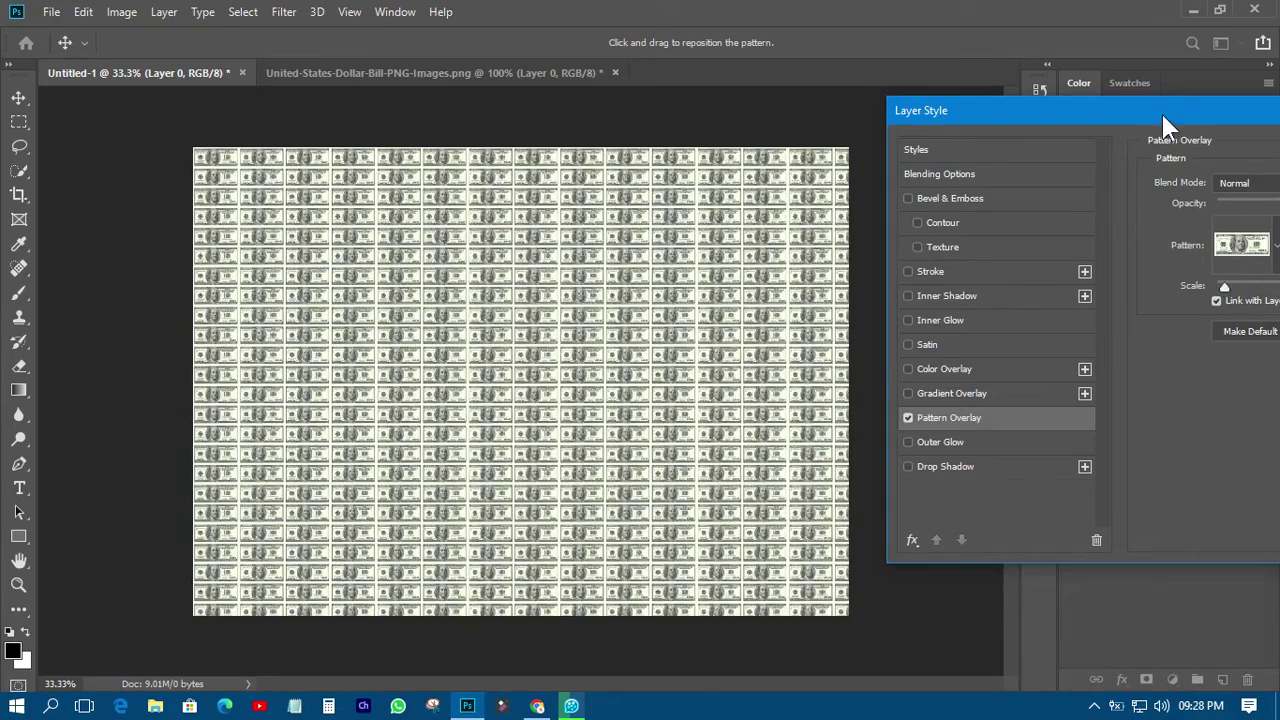
drag(1161, 111, 724, 146)
click(1117, 192)
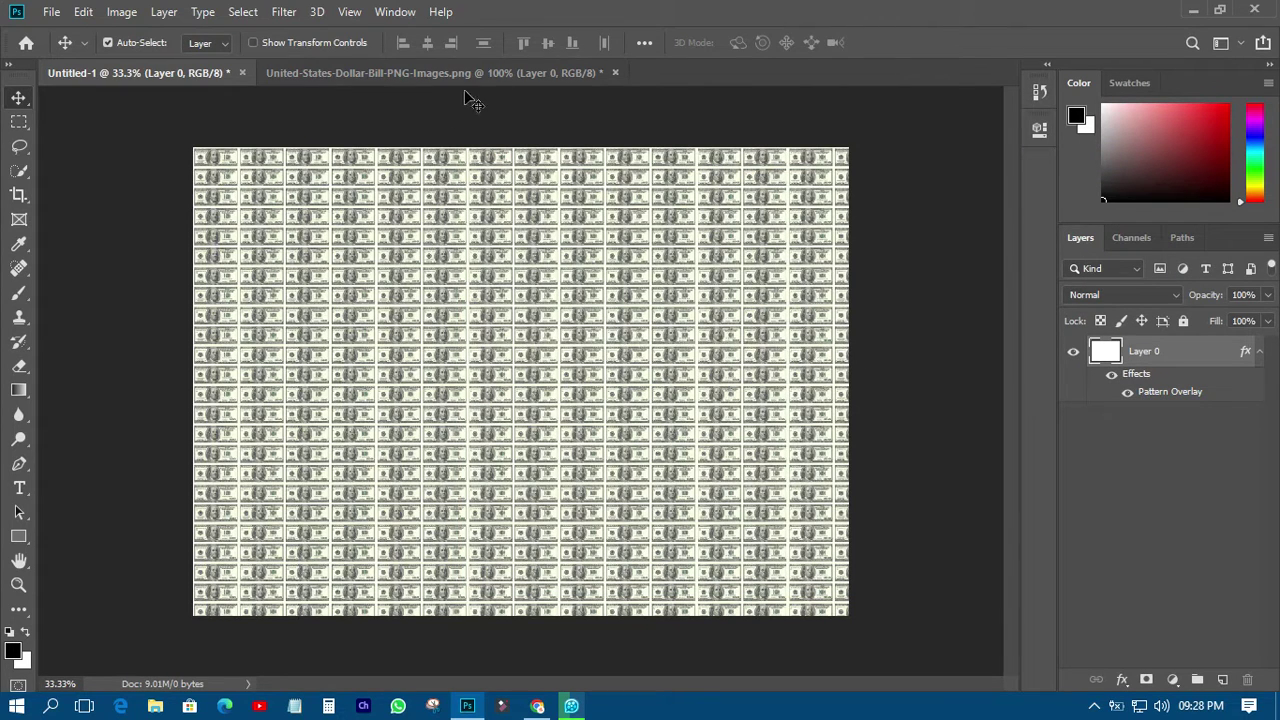
- Close the dollar bill image without saving its changes
click(611, 72)
click(614, 72)
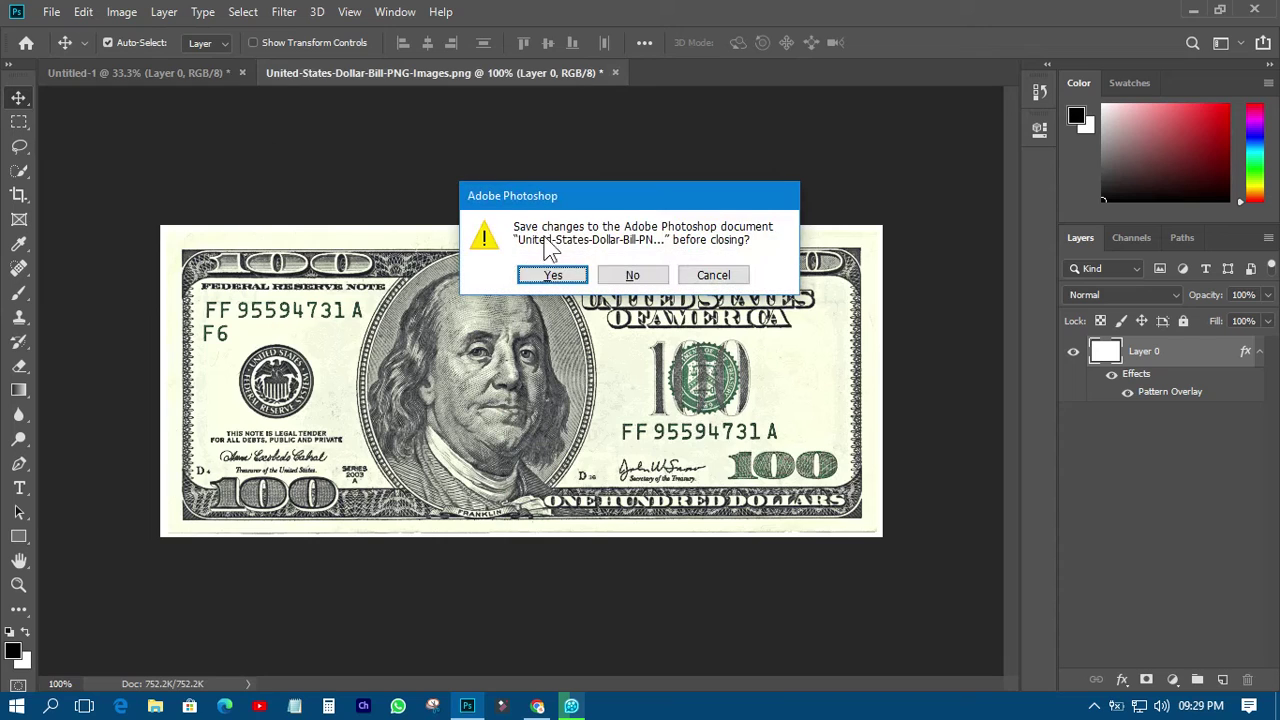
click(638, 278)
- Open the transparent swirl-line image pngwing.com (1).png from the Downloads folder
click(50, 12)
click(63, 48)
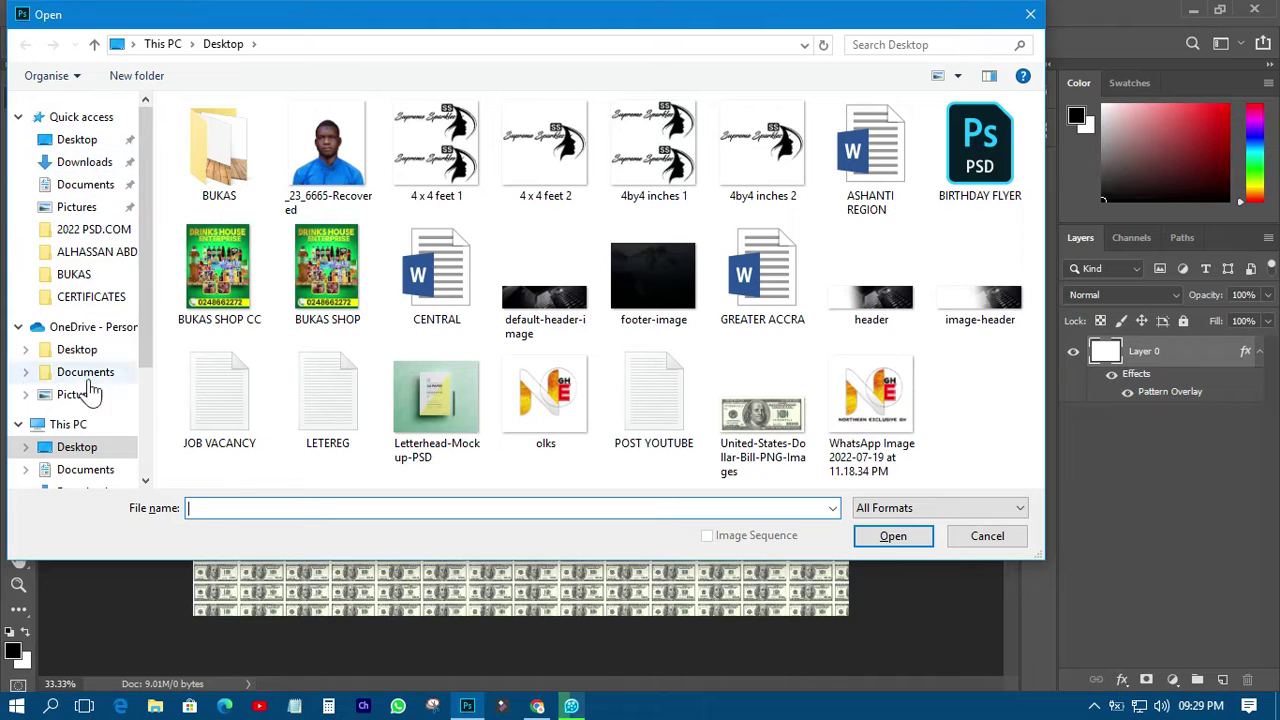
click(85, 162)
drag(1037, 257, 1040, 418)
double_click(975, 262)
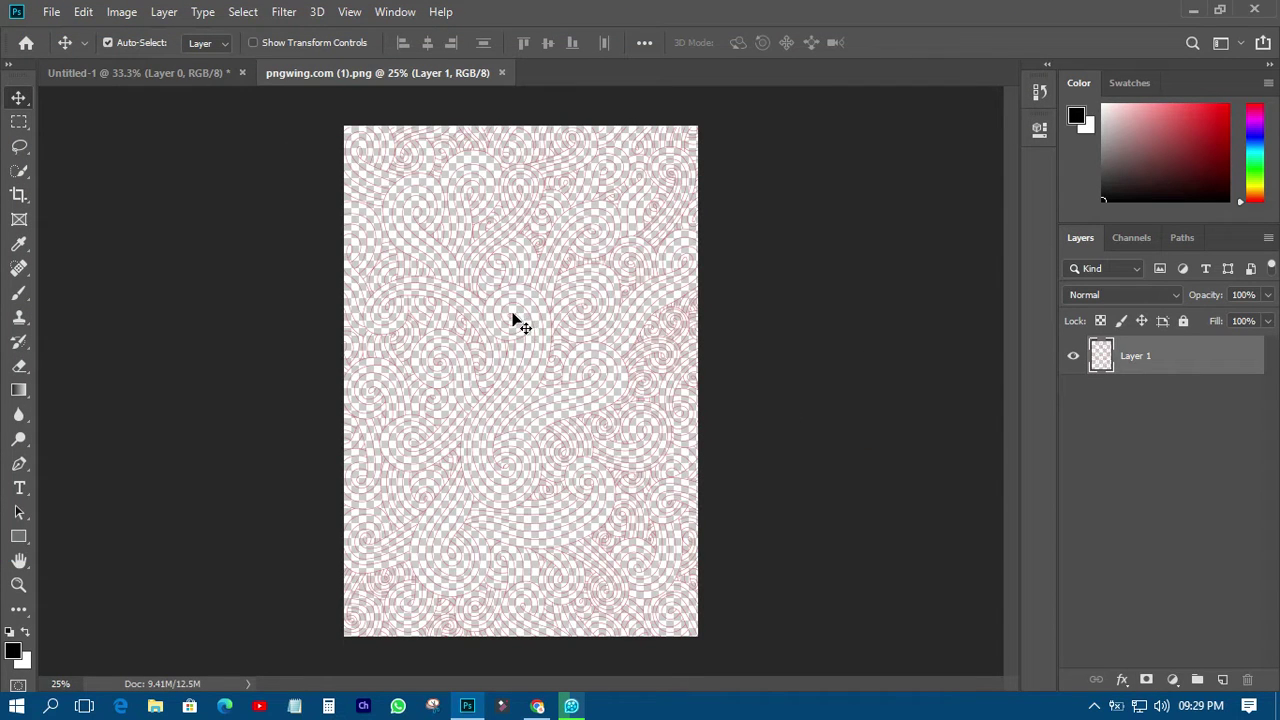
- Inspect the swirl line art up close and define the image as a new pattern
scroll(513, 320, up, 4)
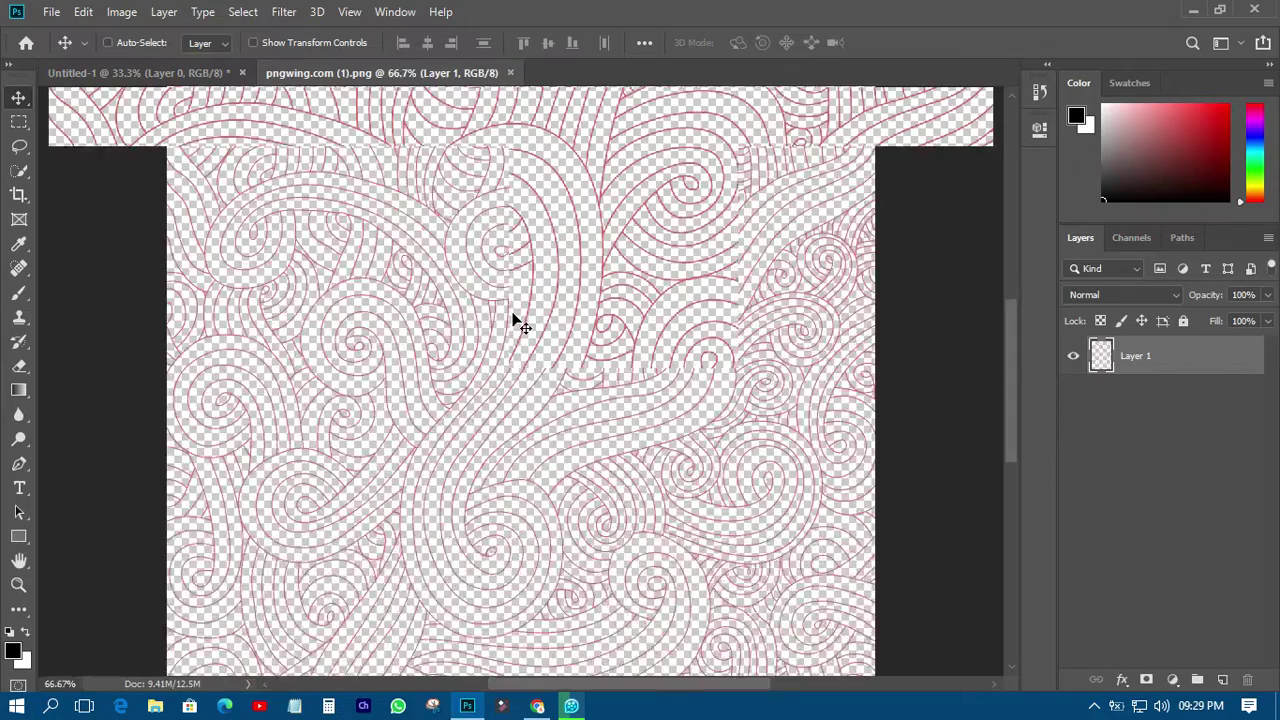
scroll(513, 320, down, 5)
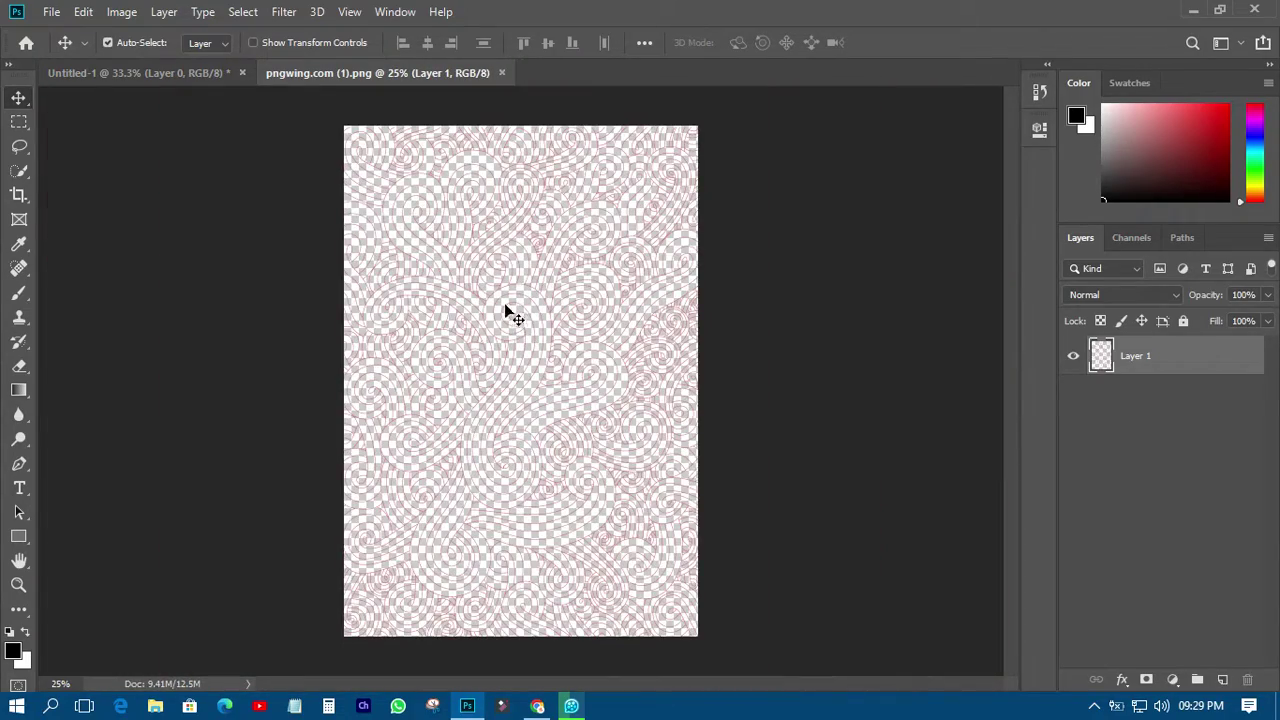
click(83, 11)
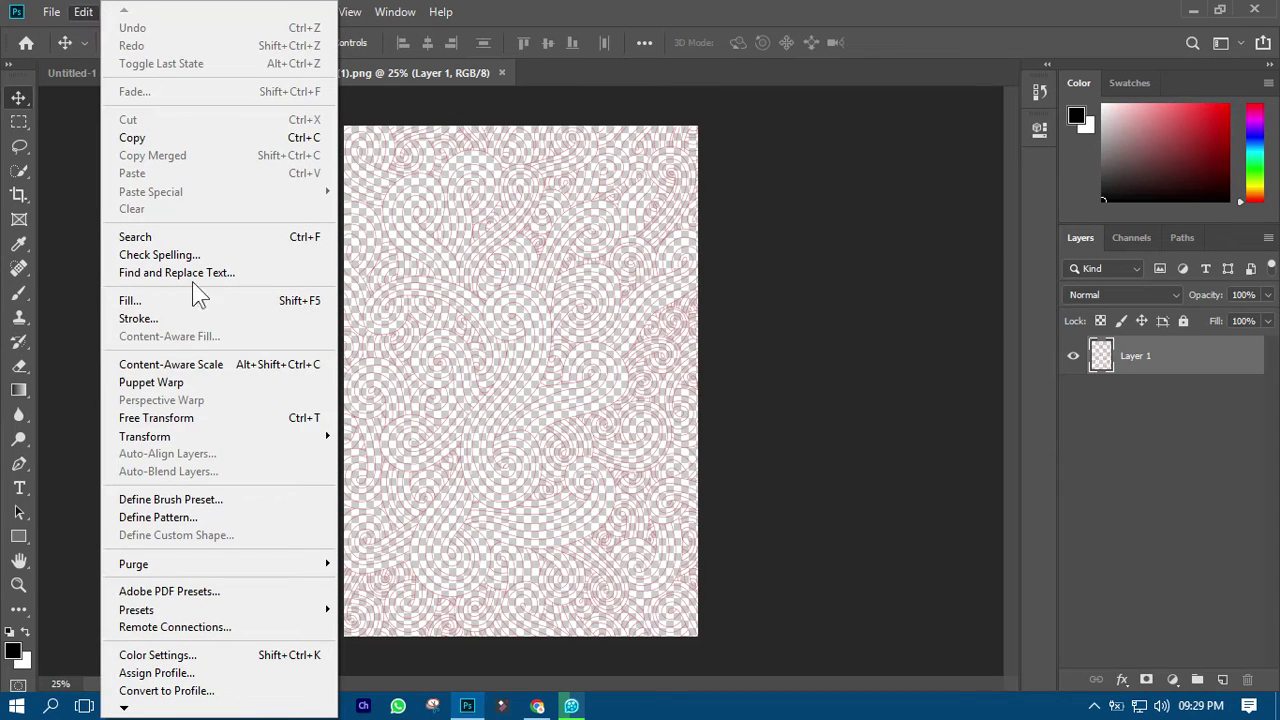
click(167, 515)
click(823, 215)
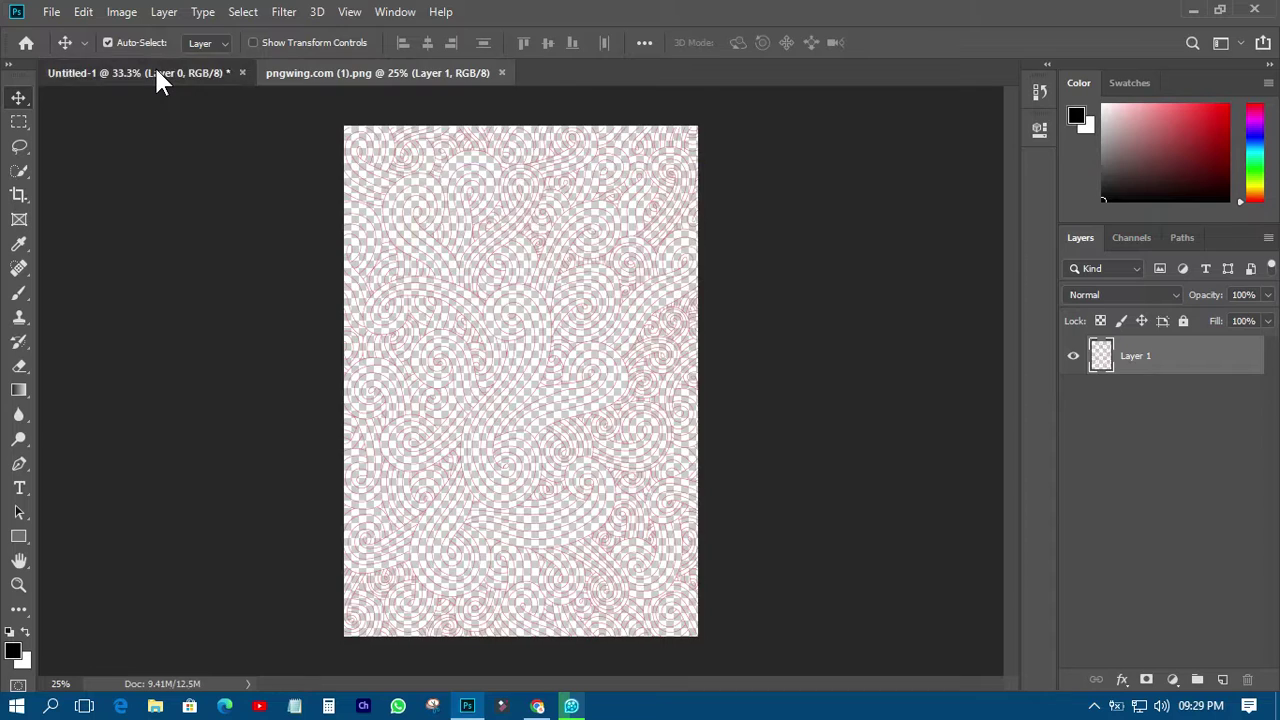
- Return to the Untitled-1 document and switch Layer 0's Pattern Overlay to the newly defined swirl line art pattern
click(156, 72)
click(1125, 684)
click(1140, 643)
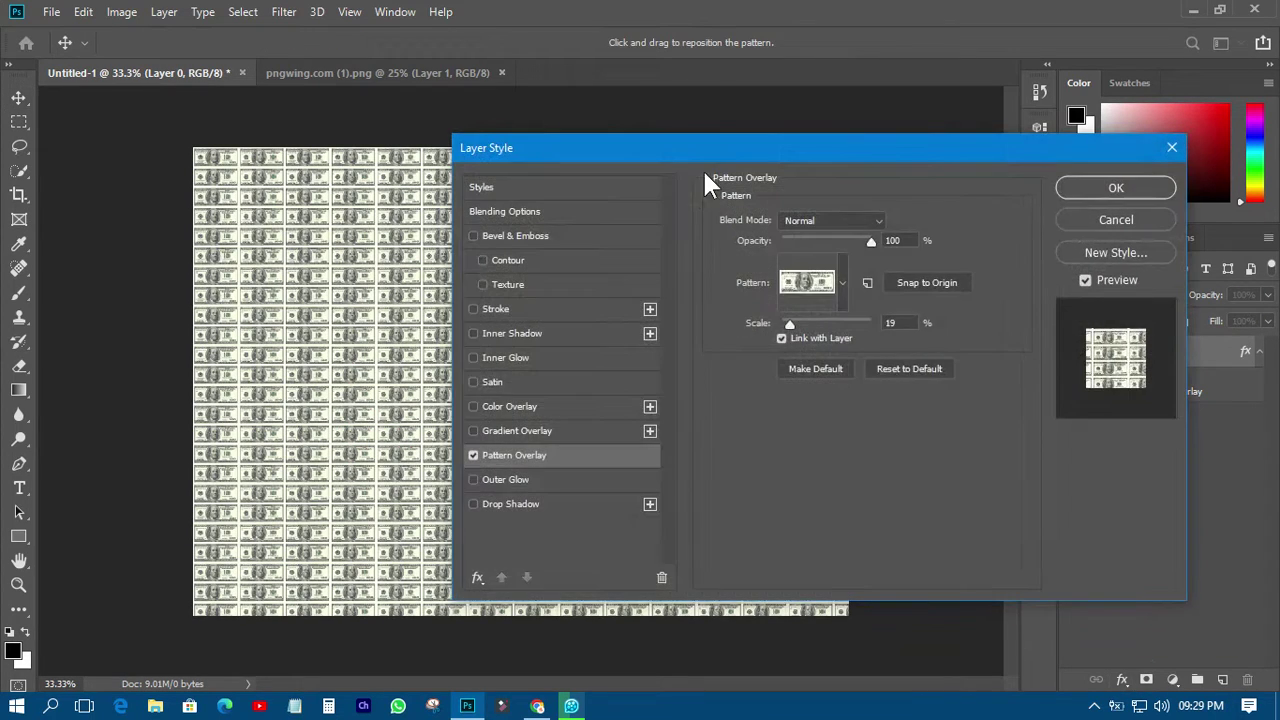
drag(710, 138, 1020, 140)
click(1152, 284)
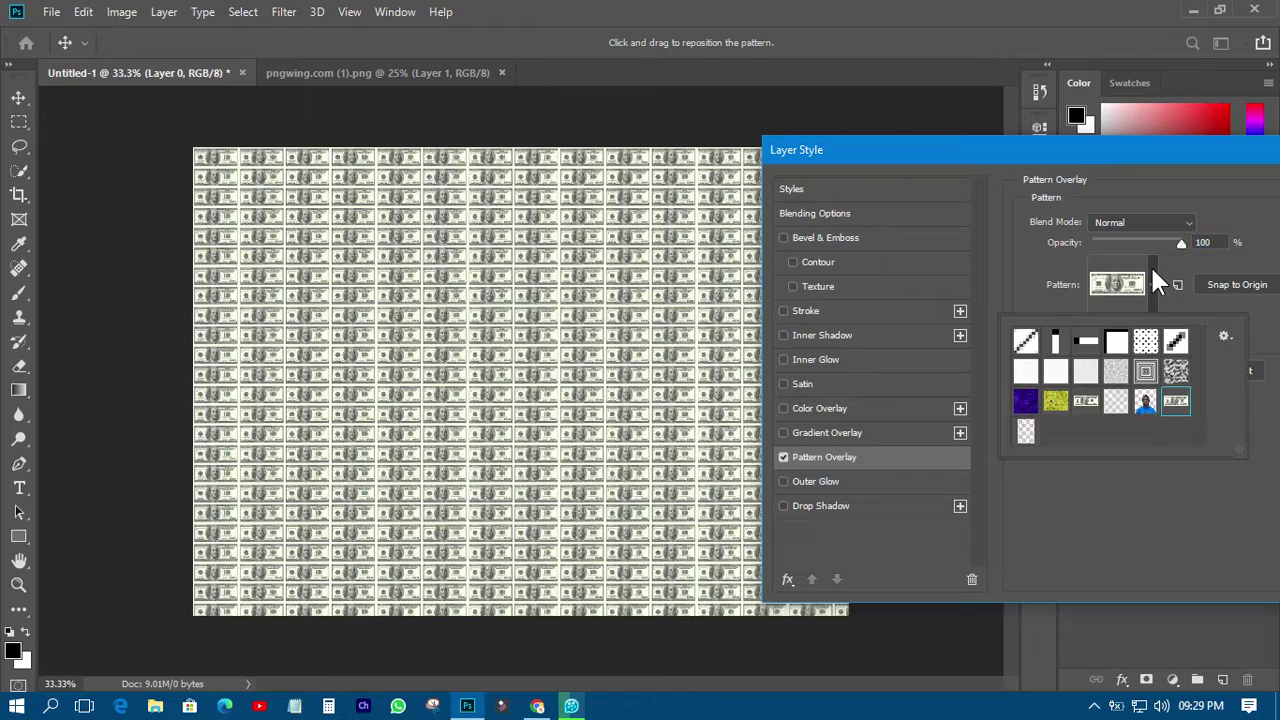
click(1030, 433)
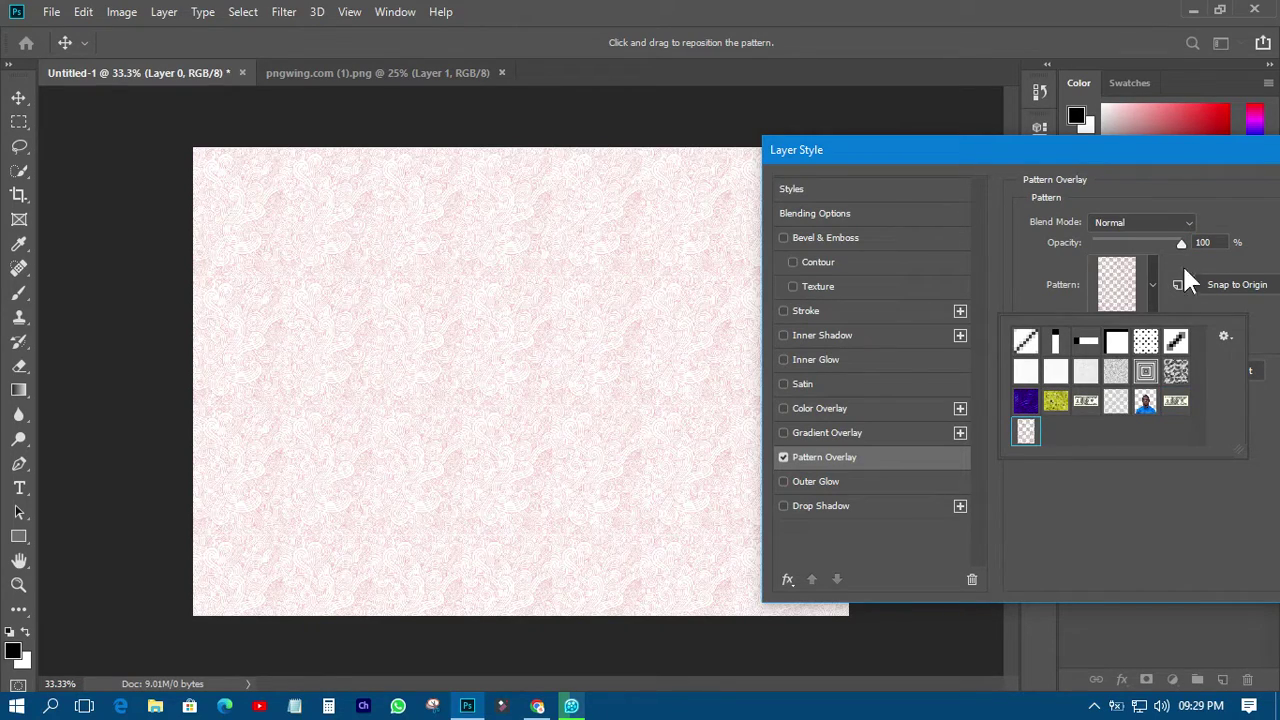
- Enlarge the swirl pattern's scale to 67 % and apply the Pattern Overlay
click(1170, 308)
mouse_move(1099, 327)
mouse_down()
mouse_move(1134, 324)
mouse_move(1093, 327)
mouse_move(1124, 330)
mouse_up()
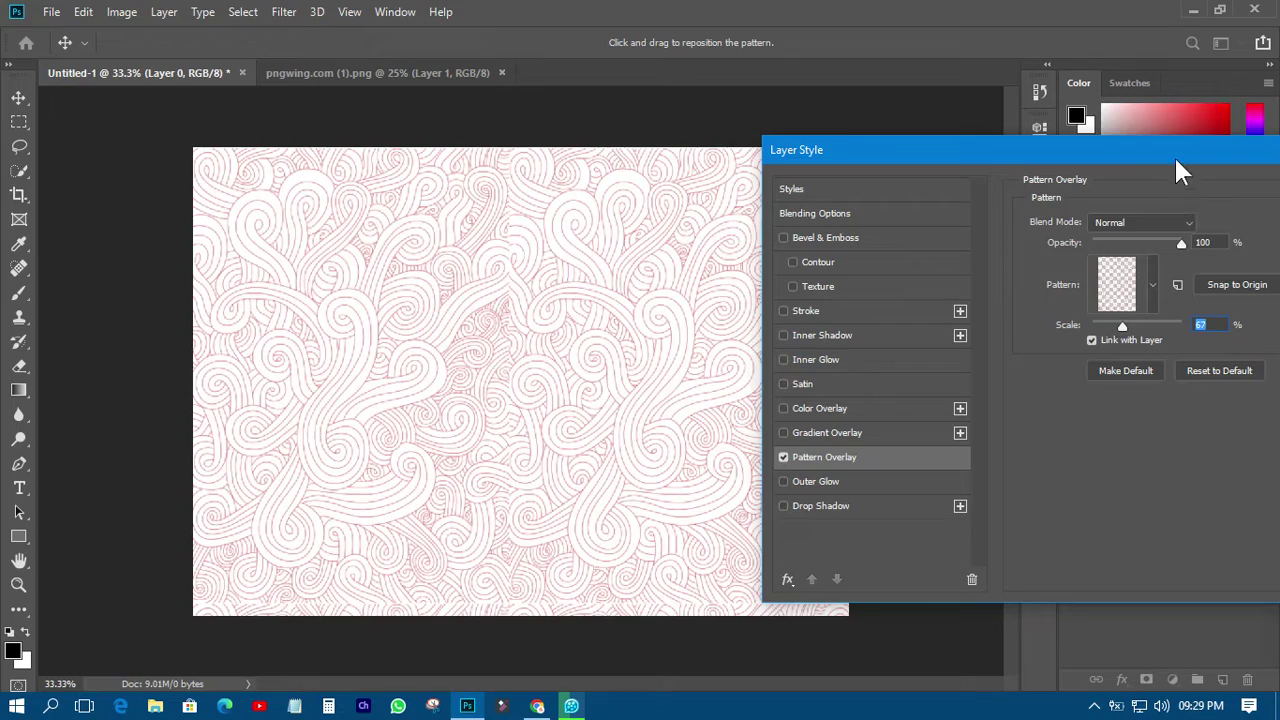
drag(1174, 155, 568, 182)
click(857, 219)
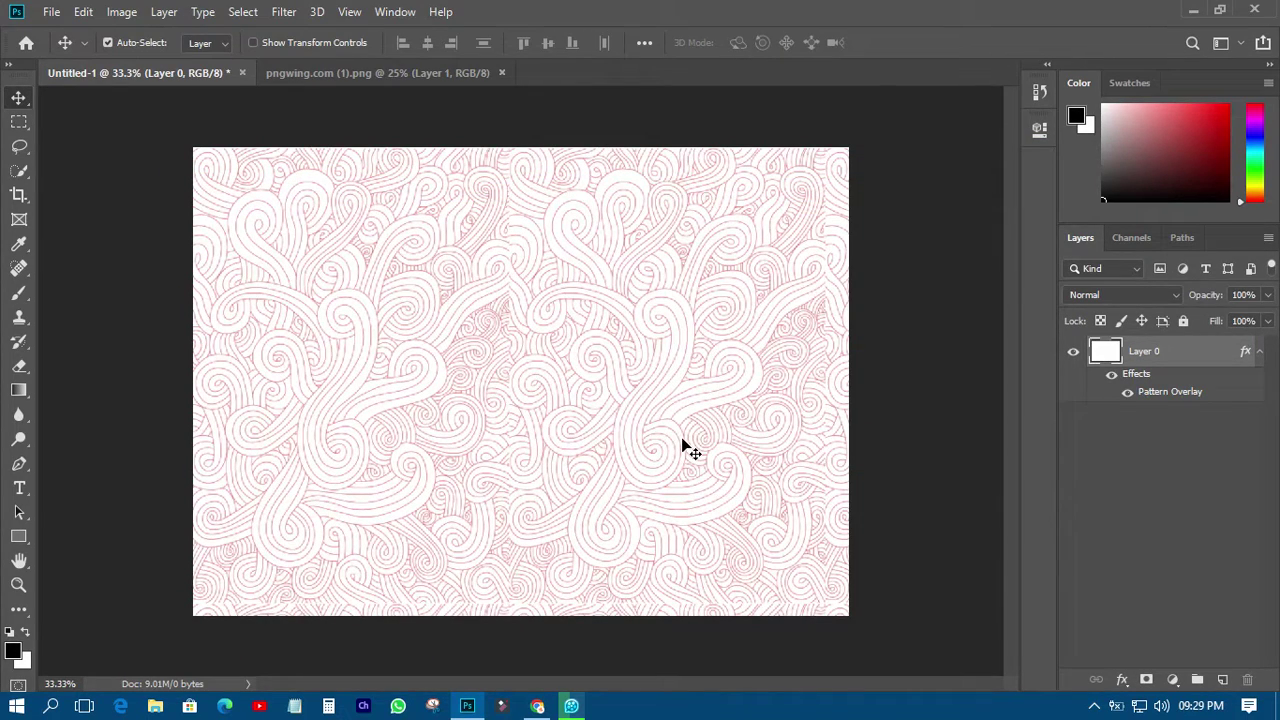
- Close the swirl line art image pngwing.com (1).png and dismiss the alison.com notification
click(357, 70)
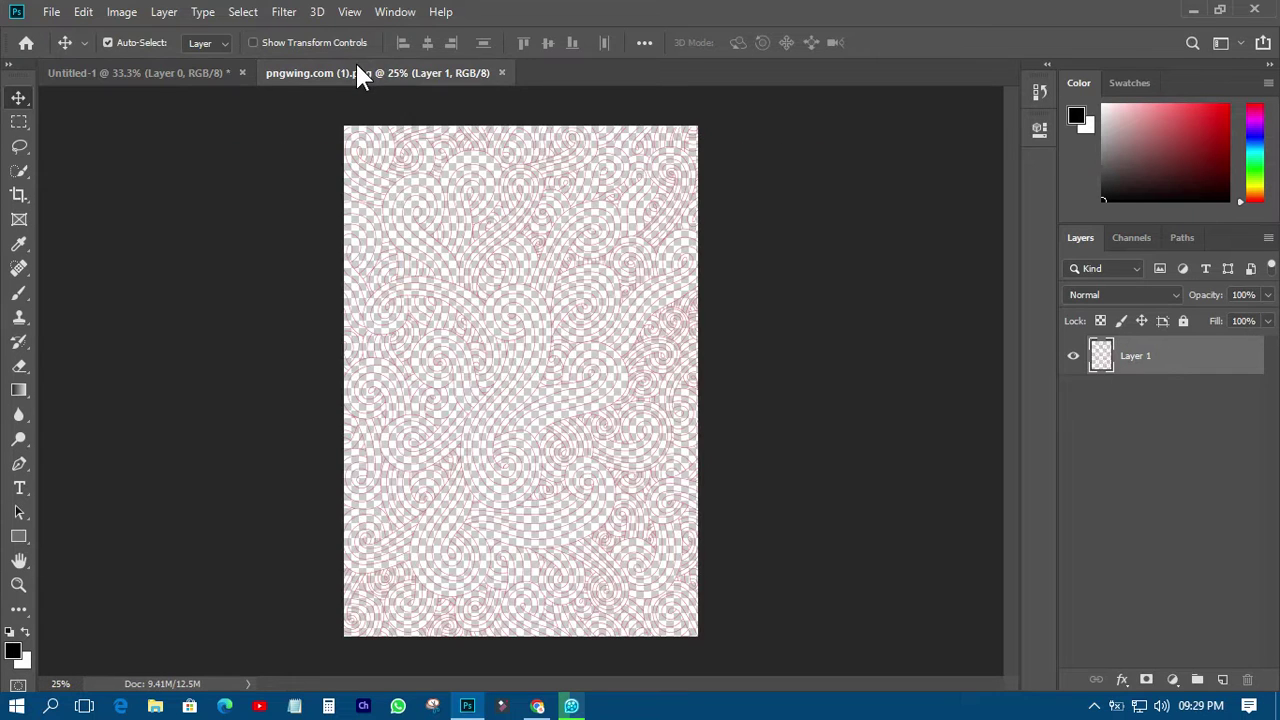
click(501, 73)
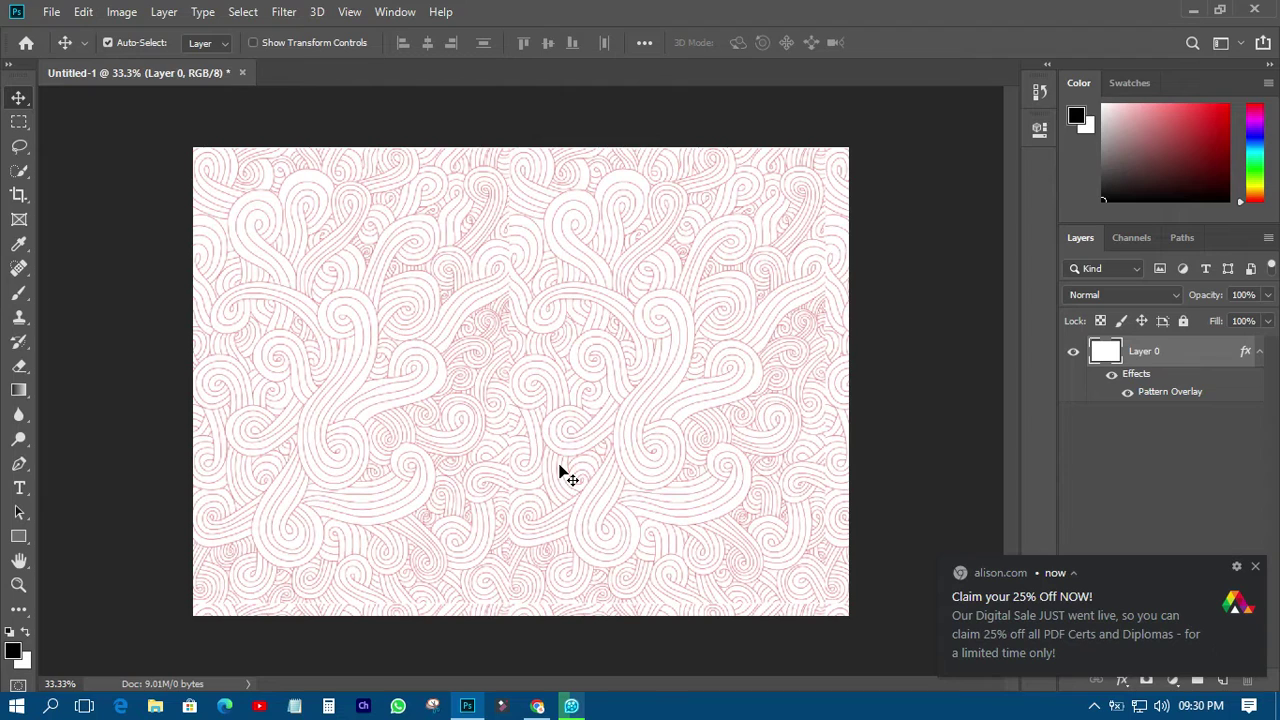
click(1255, 566)
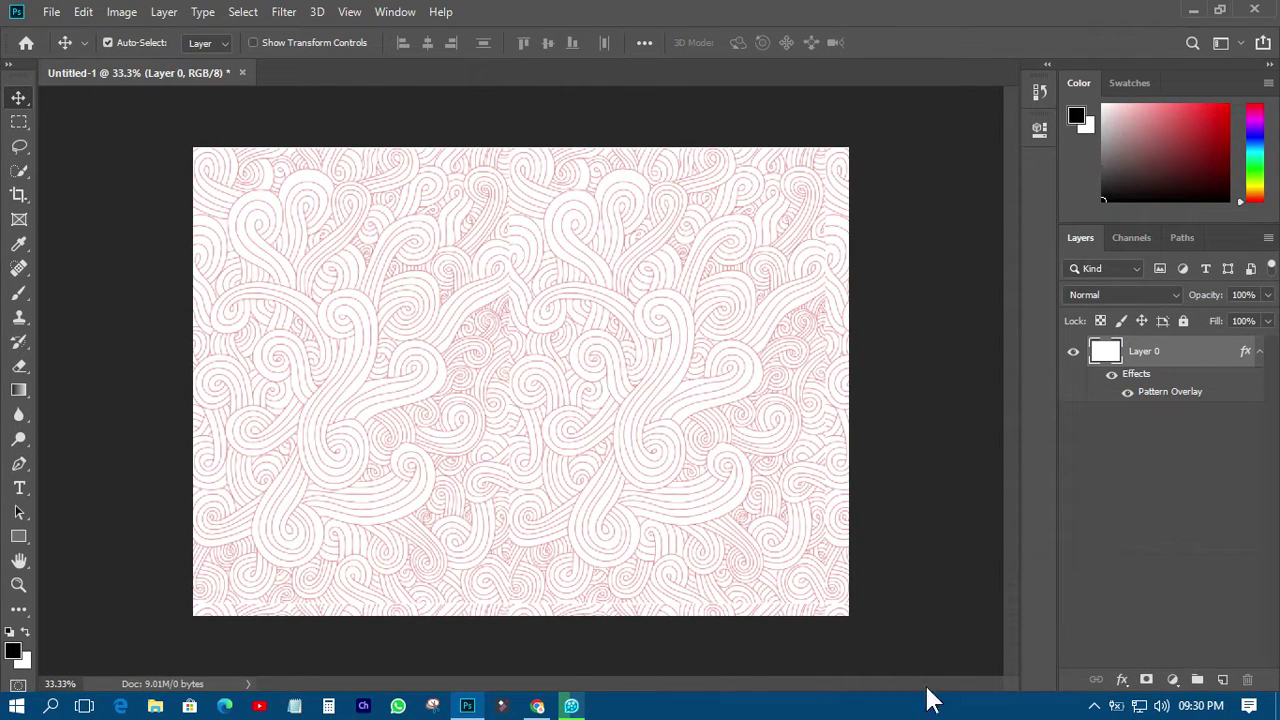
click(1094, 707)
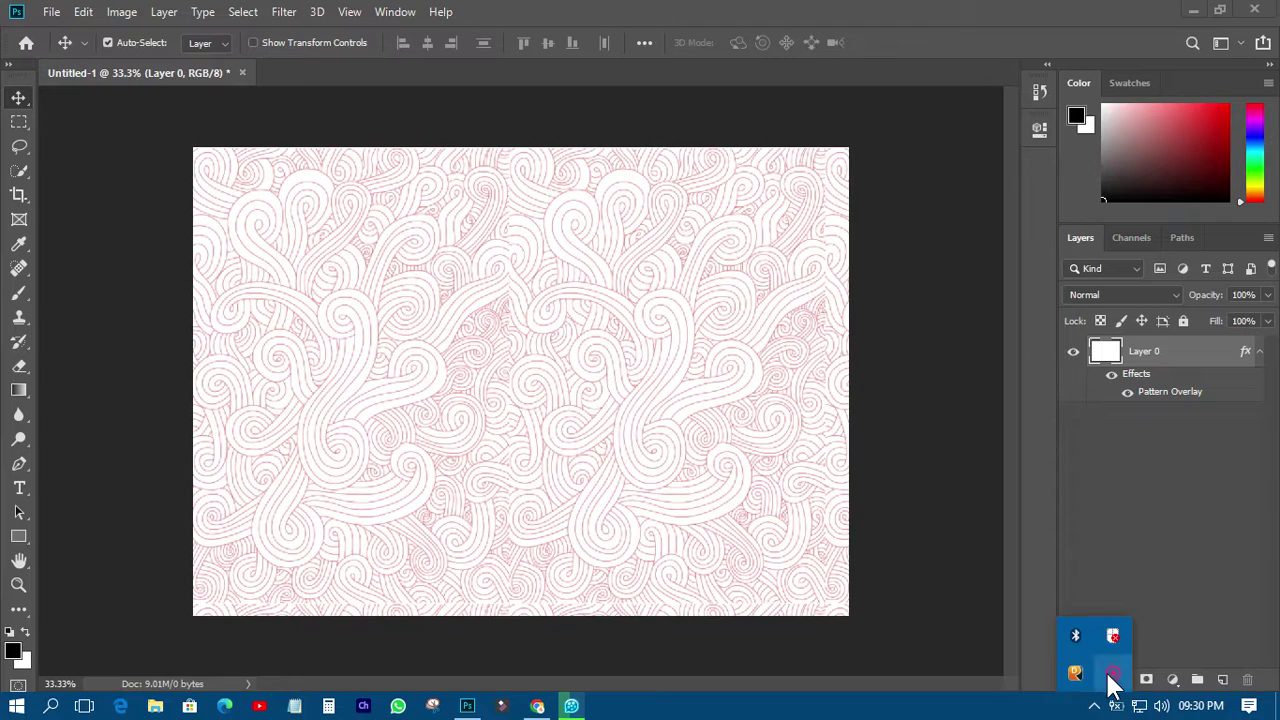
right_click(1110, 675)
click(1100, 684)
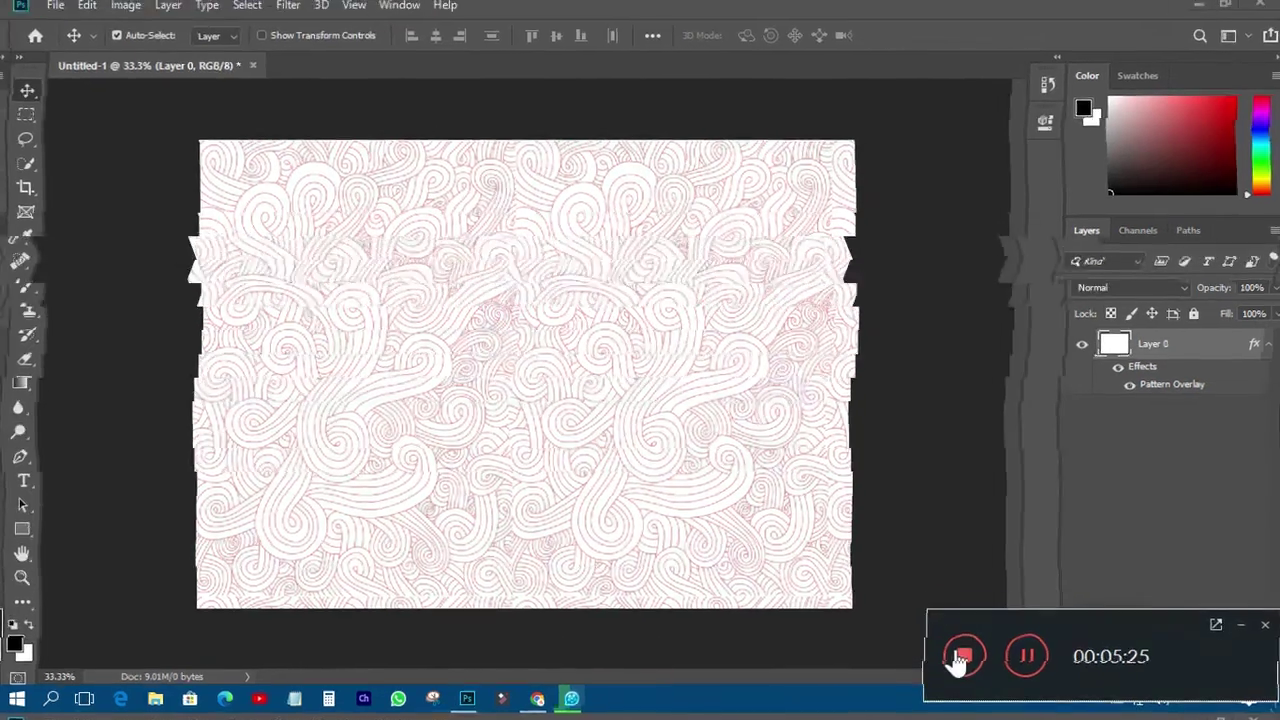